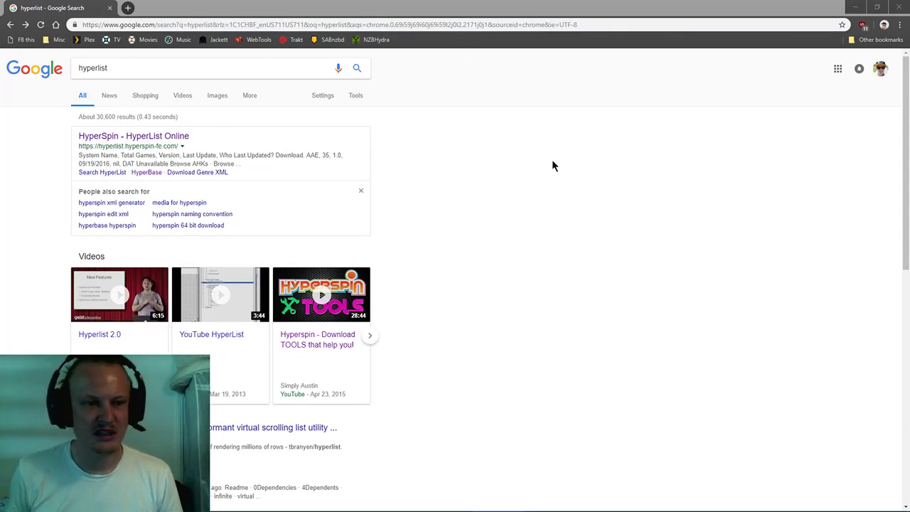
# - Download the Sony PSP XML list from HyperList Online, and close the duplicate copy Sony PSP (2).xml in Notepad++
pyautogui.click(568, 180)
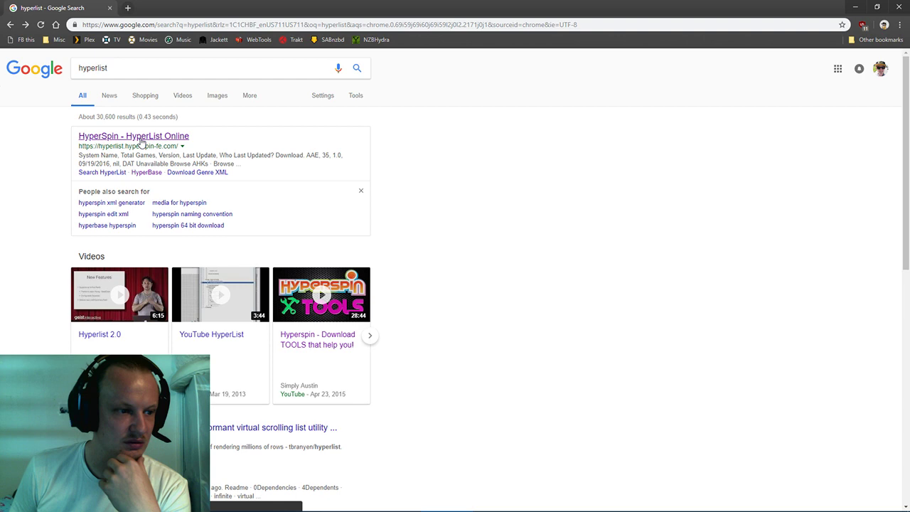
pyautogui.click(25, 24)
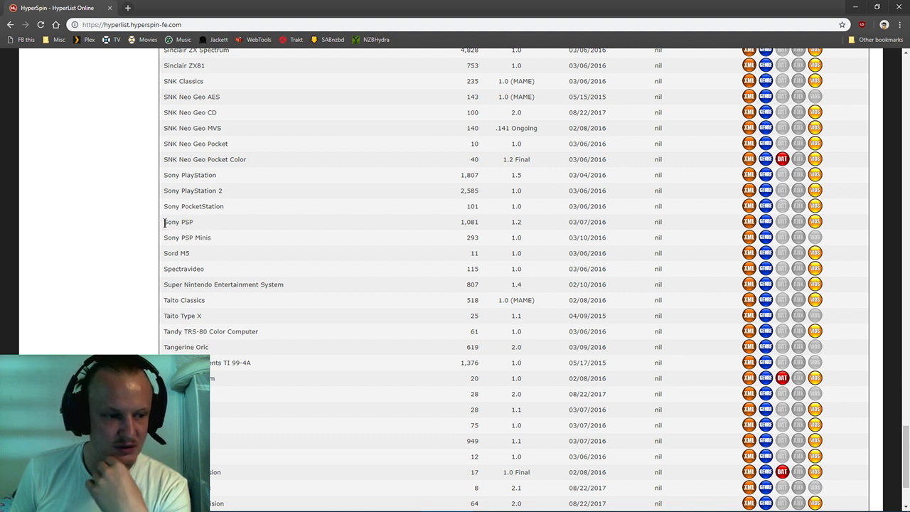
pyautogui.moveTo(164, 222); pyautogui.dragTo(193, 223)
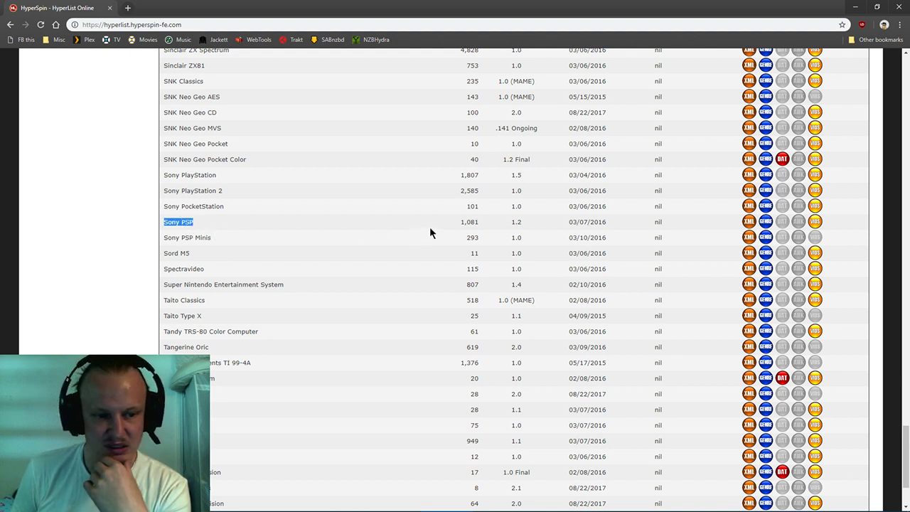
pyautogui.click(746, 224)
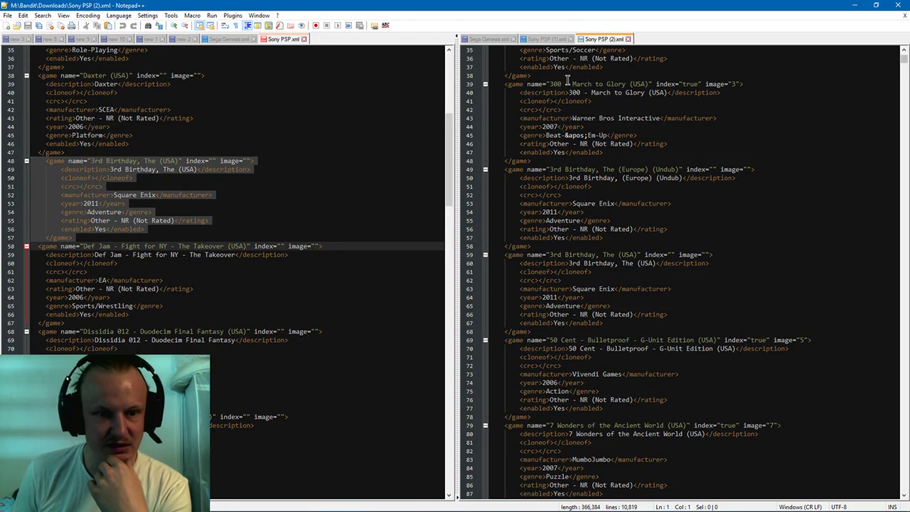
pyautogui.middleClick(602, 41)
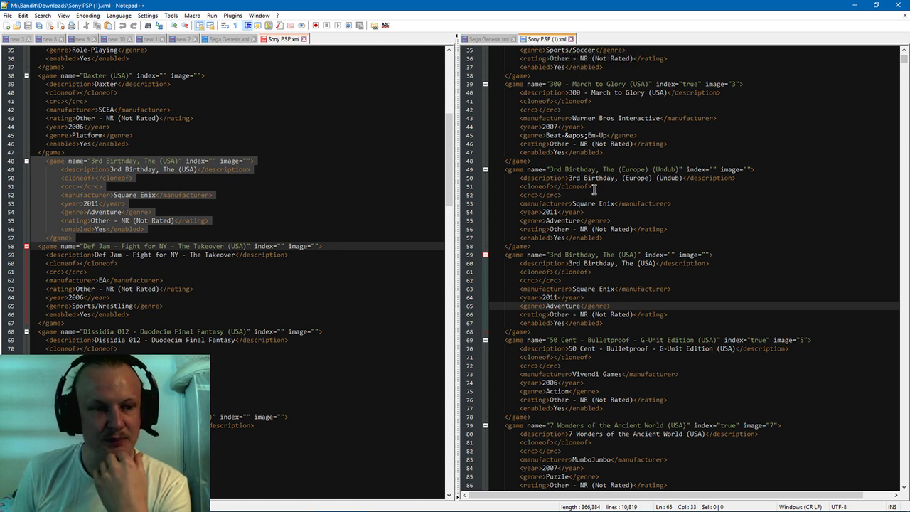
# - Delete the whole "3rd Birthday, The (USA)" game entry from the Hyperspin database file Sony PSP.xml
pyautogui.scroll(-2, 585, 189)
pyautogui.scroll(-1, 585, 190)
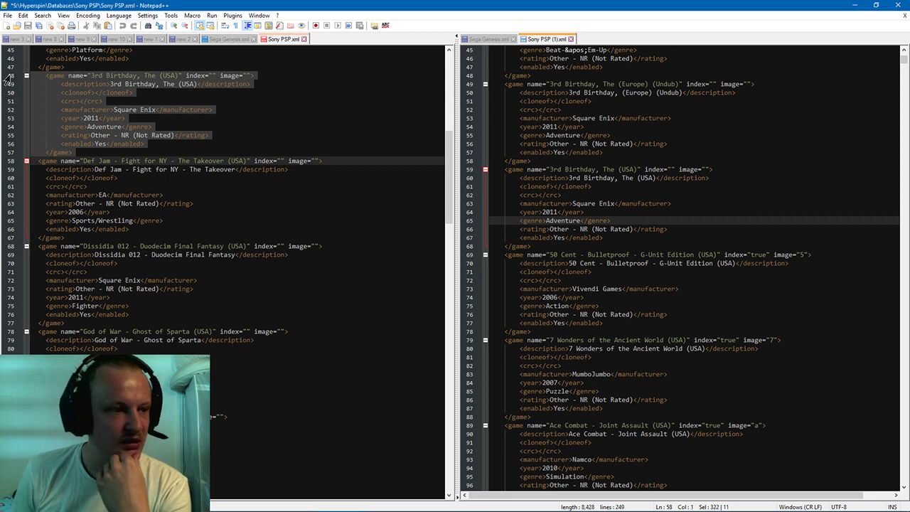
pyautogui.moveTo(5, 76); pyautogui.dragTo(3, 154)
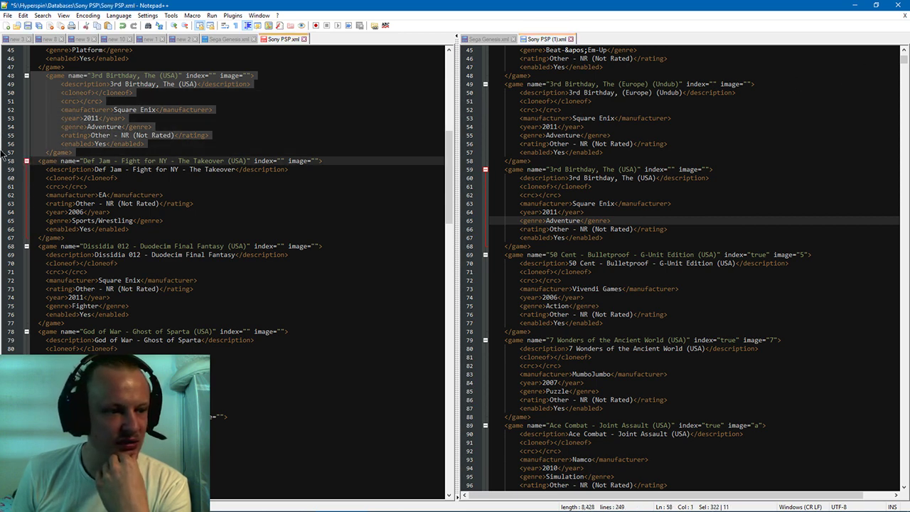
pyautogui.press('Delete')
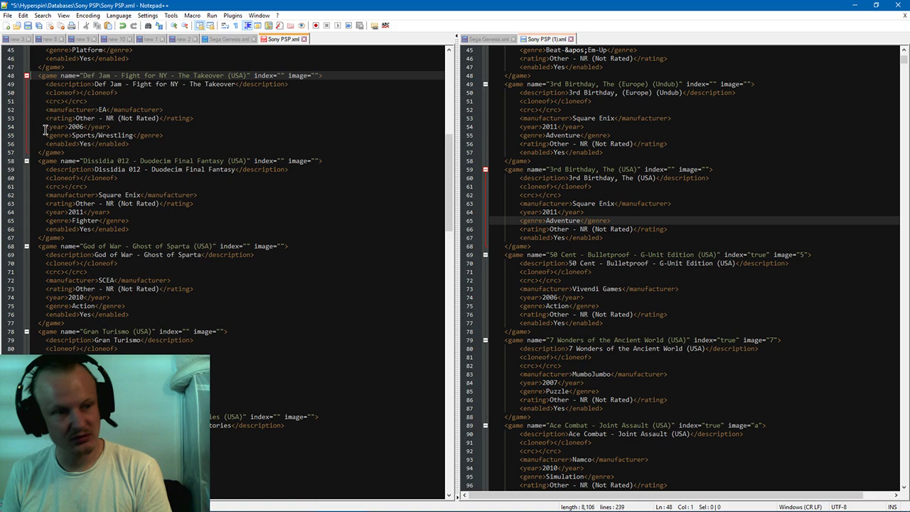
# - Search Sony PSP (1).xml for "kidou" and select the whole "Kidou Senshi Gundam - Gundam vs. Gundam (Japan)" game entry
pyautogui.scroll(-2, 688, 182)
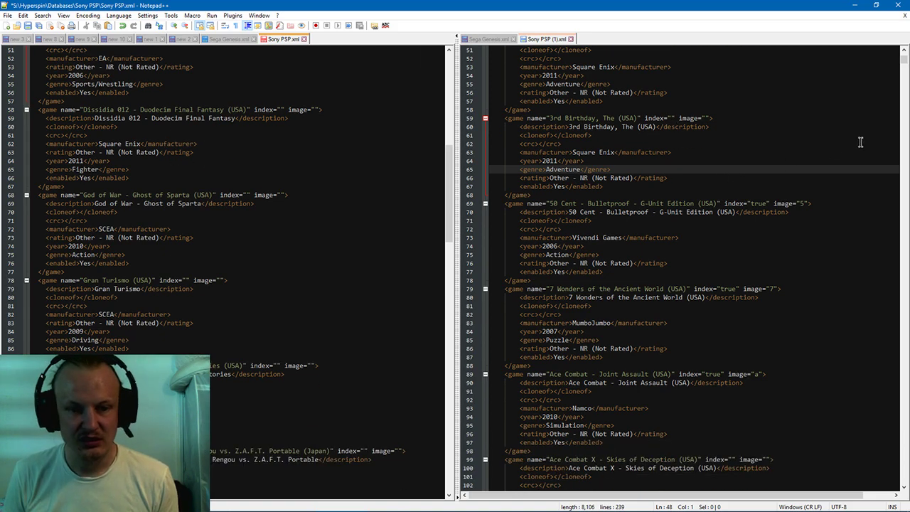
pyautogui.moveTo(905, 62); pyautogui.dragTo(900, 176)
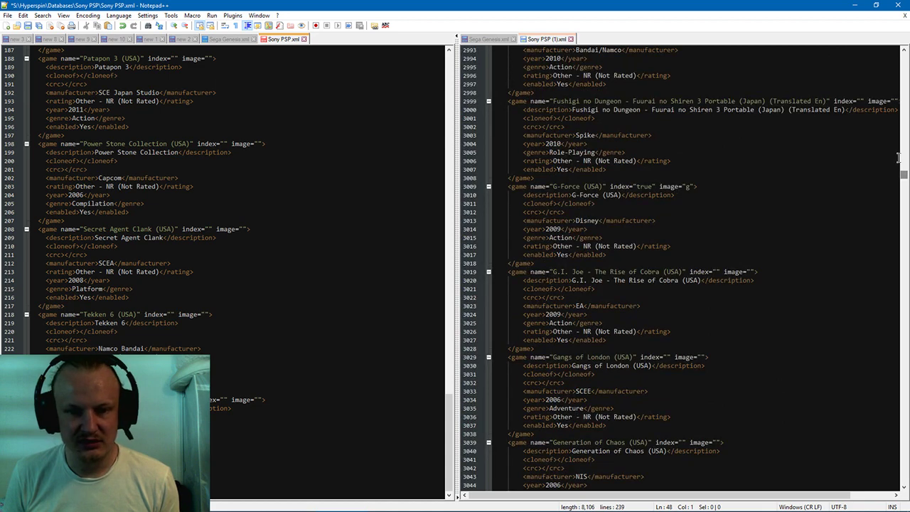
pyautogui.scroll(20, 904, 150)
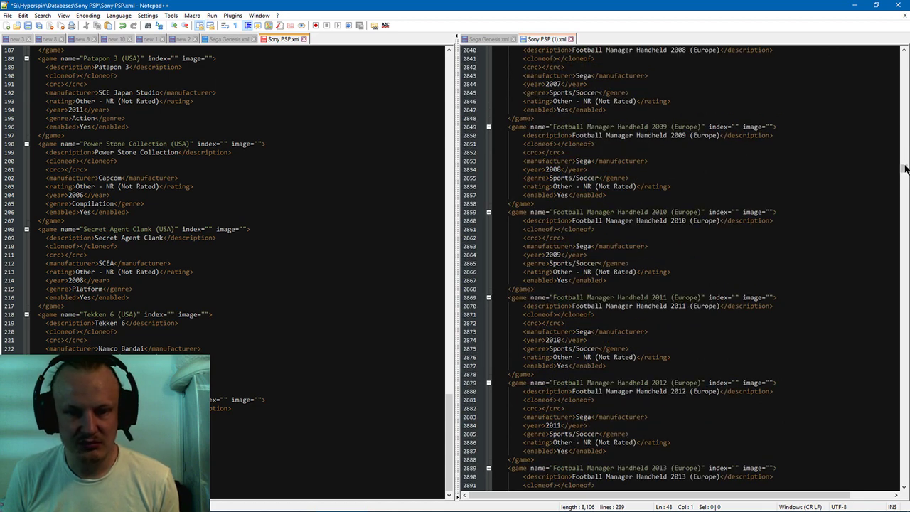
pyautogui.moveTo(905, 168); pyautogui.dragTo(903, 58)
pyautogui.keyDown('shift'); pyautogui.click(738, 178); pyautogui.keyUp('shift')
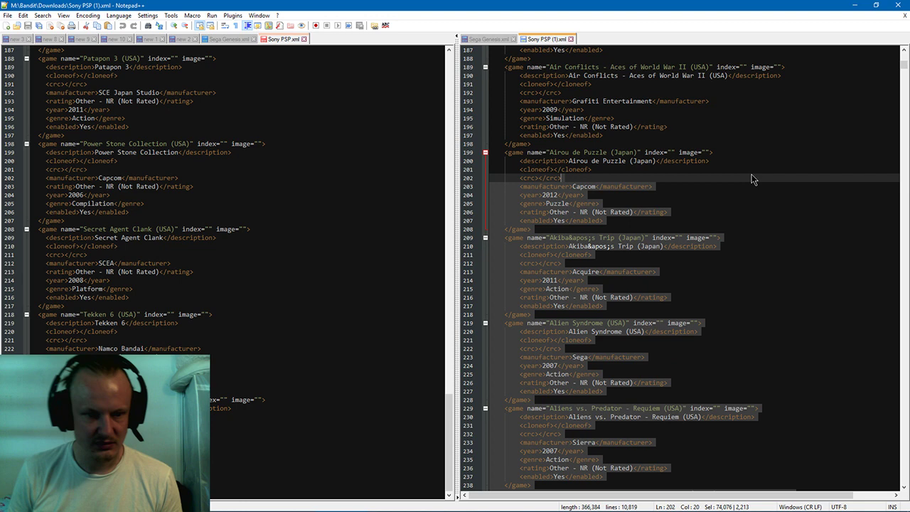
pyautogui.click(736, 169)
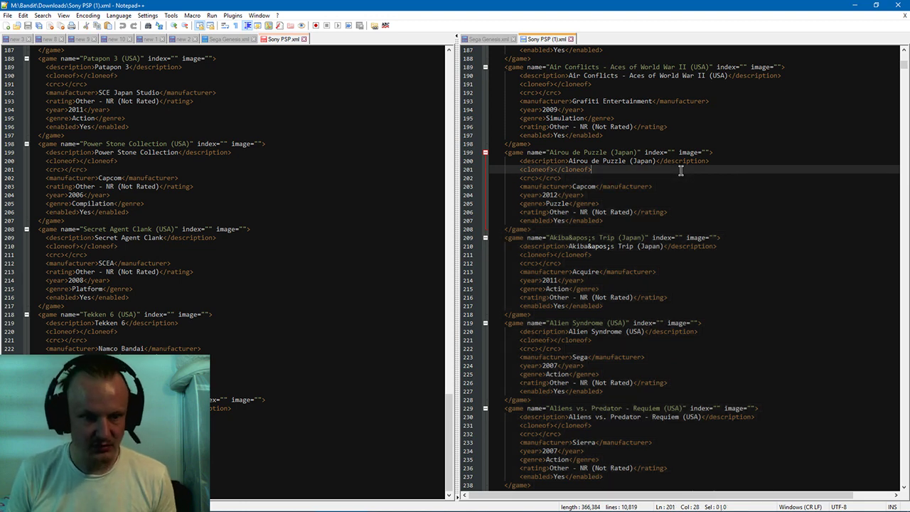
pyautogui.hotkey('ctrl', 'f')
pyautogui.write('kidou')
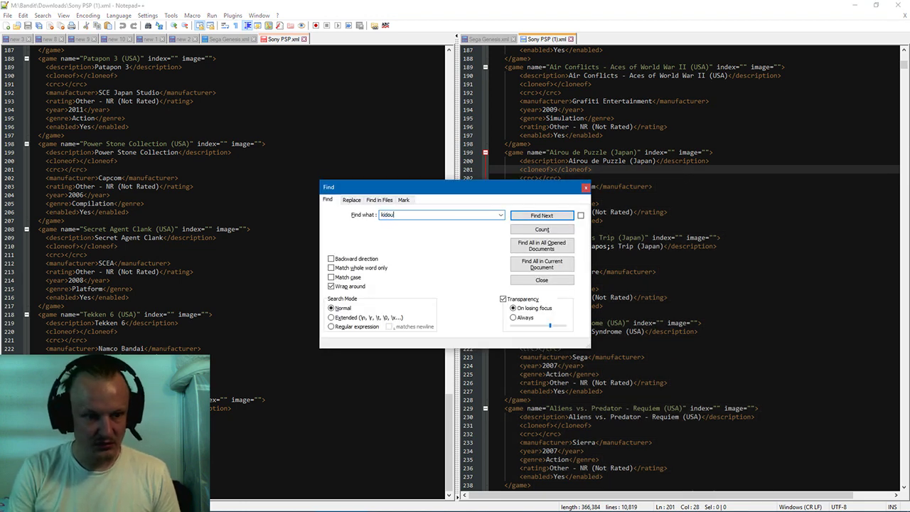
pyautogui.press('Return')
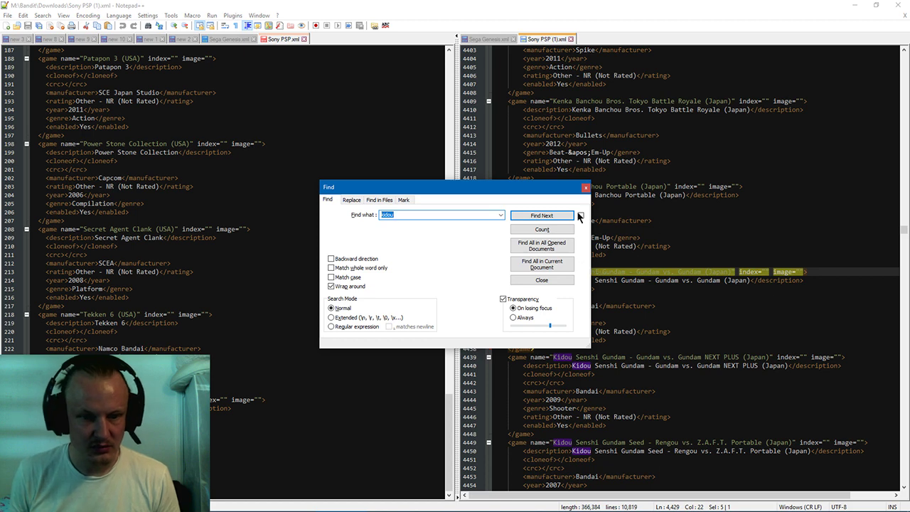
pyautogui.click(584, 188)
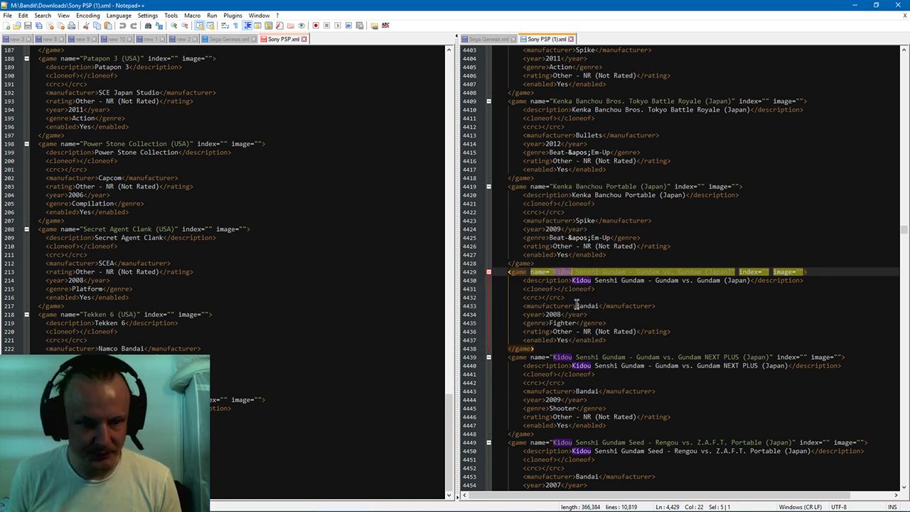
pyautogui.moveTo(466, 275); pyautogui.dragTo(465, 350)
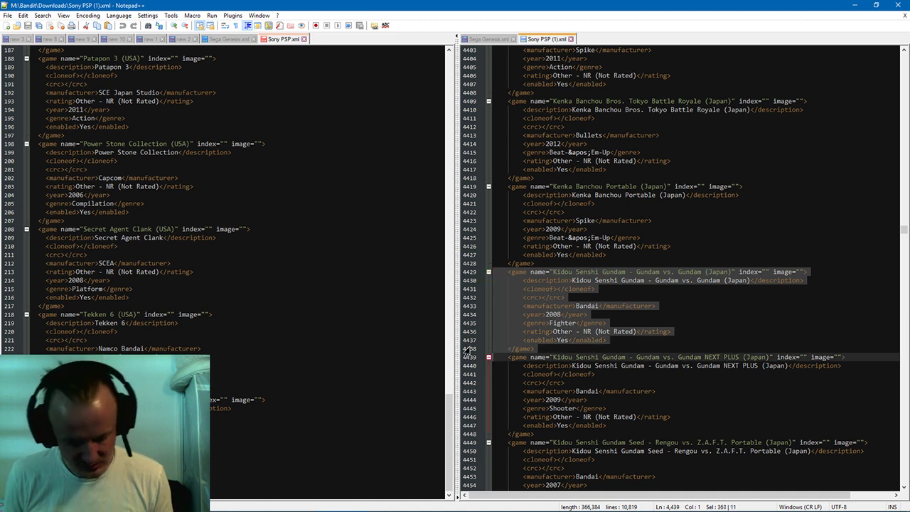
# - Fold all entries in Sony PSP.xml, then expand only "Kidou Senshi Gundam Seed - Rengou vs. Z.A.F.T. Portable (Japan)" and select its game name
pyautogui.click(33, 320)
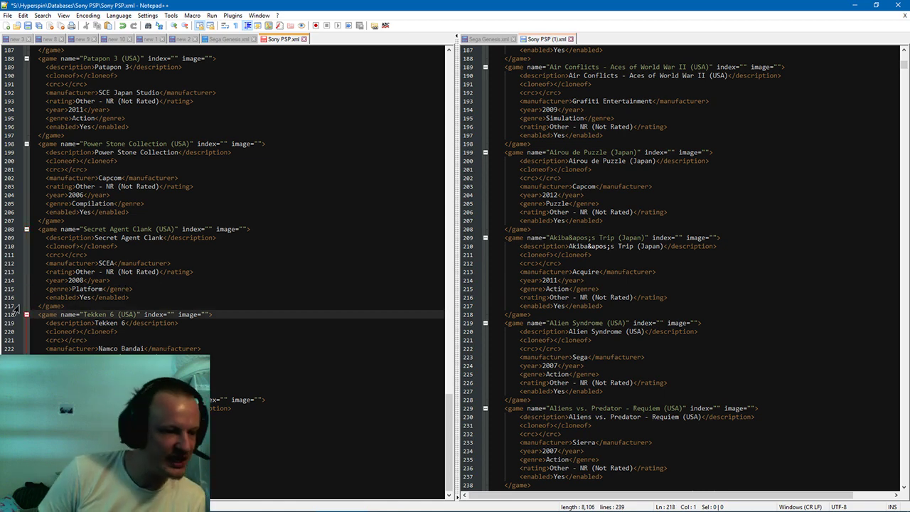
pyautogui.scroll(3, 23, 320)
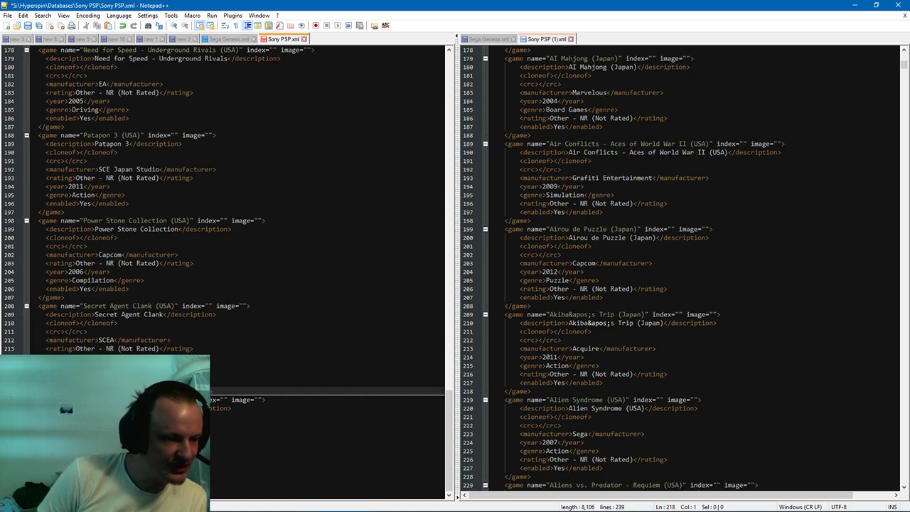
pyautogui.hotkey('ctrl', 'z')
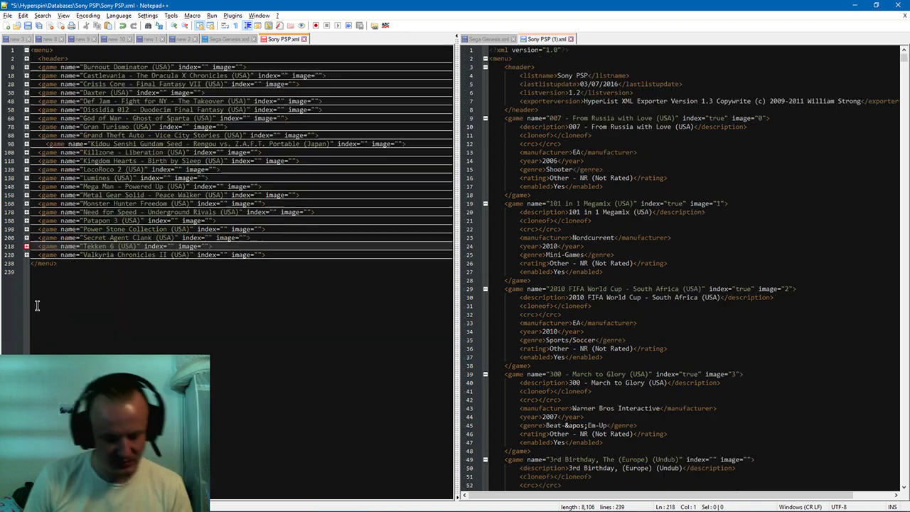
pyautogui.hotkey('alt', '0')
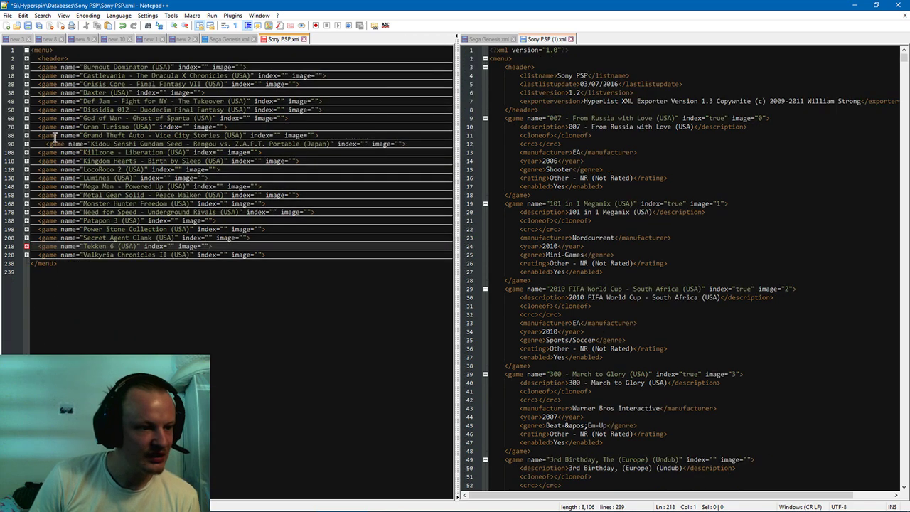
pyautogui.click(27, 144)
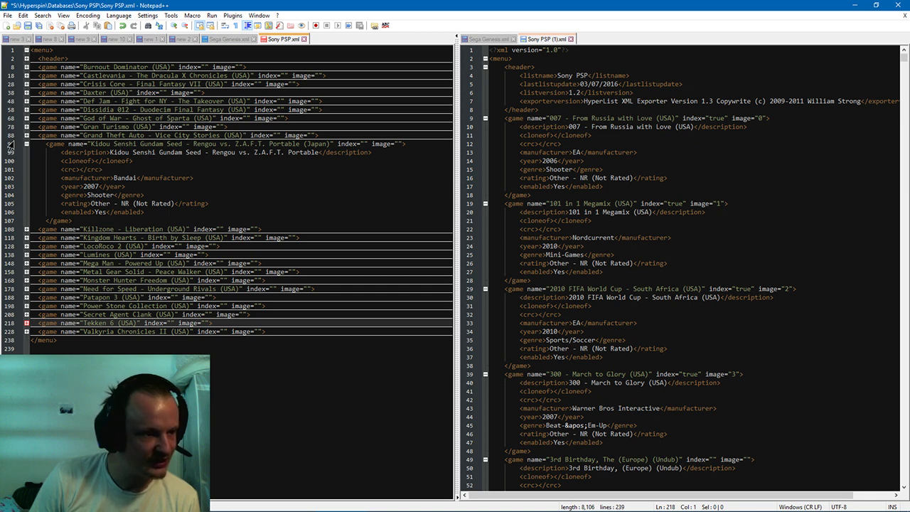
pyautogui.click(53, 144)
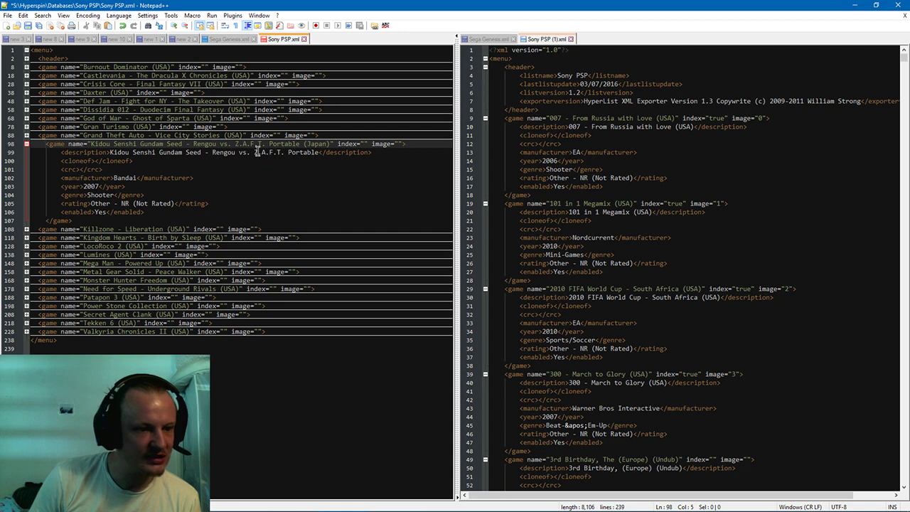
pyautogui.moveTo(91, 144); pyautogui.dragTo(327, 143)
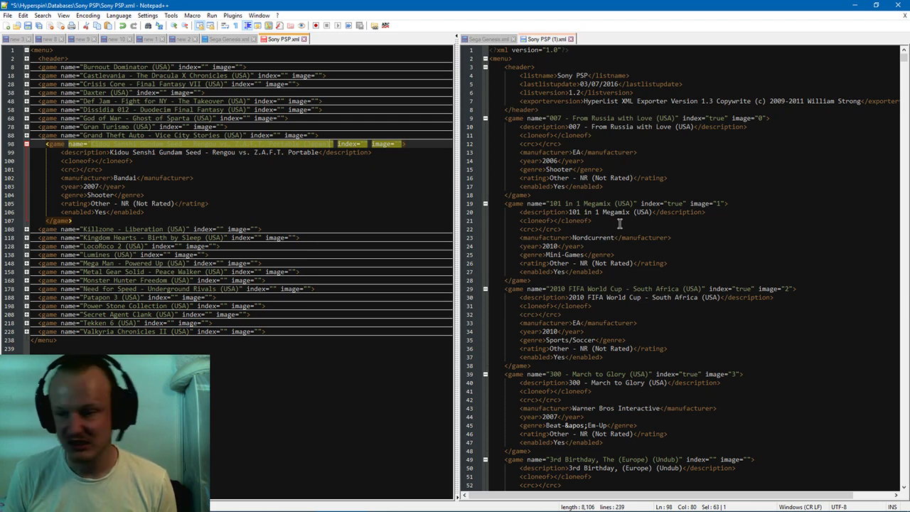
# - Switch to HyperSync, review its folder paths, Sony PSP sync options and home news, and close its window
pyautogui.moveTo(563, 502)
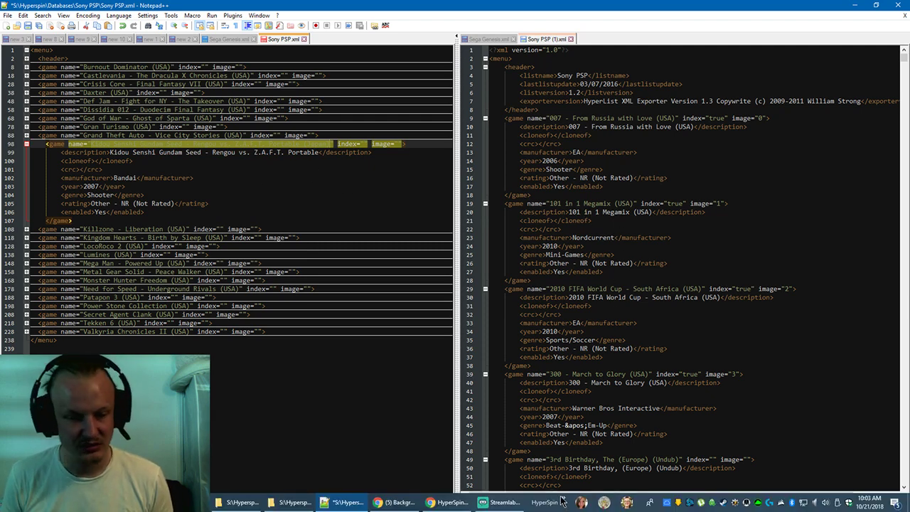
pyautogui.click(651, 503)
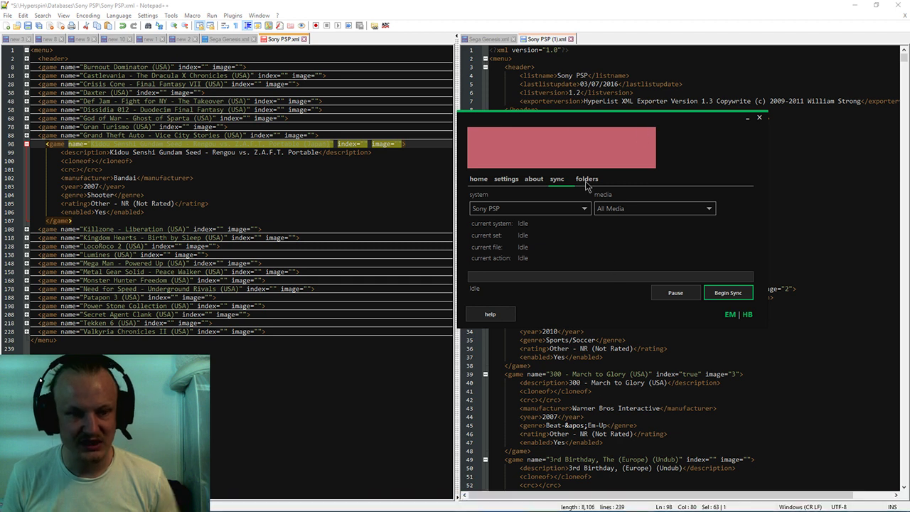
pyautogui.click(586, 182)
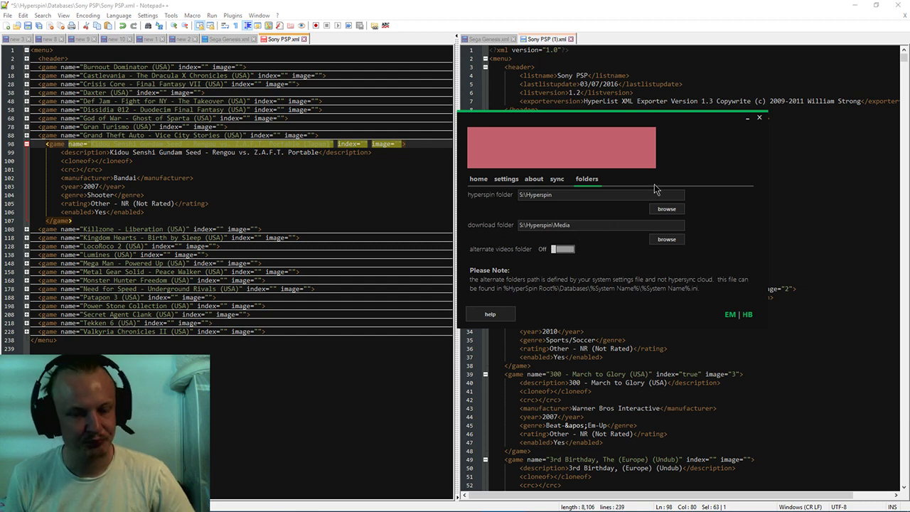
pyautogui.click(556, 179)
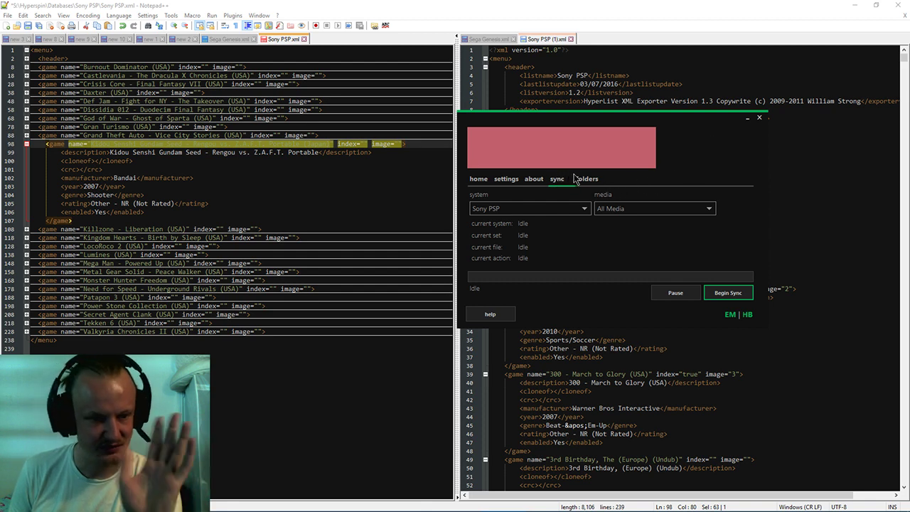
pyautogui.click(481, 180)
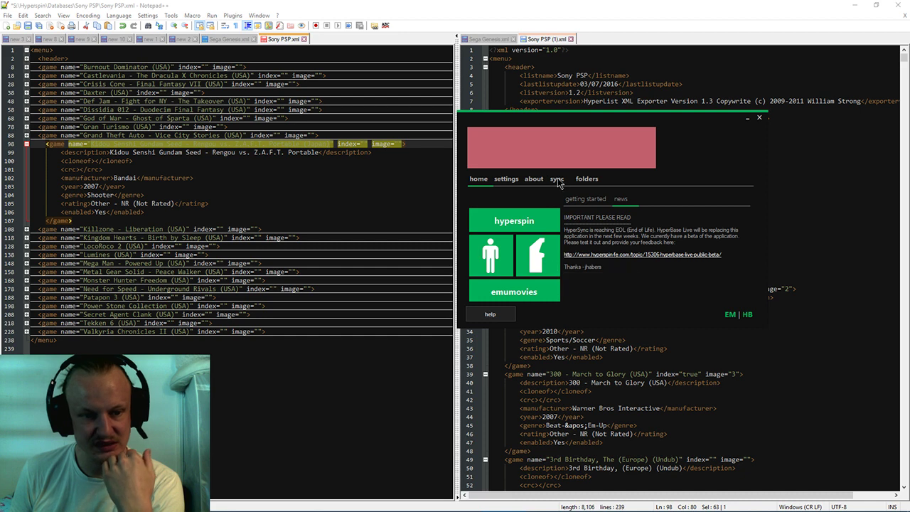
pyautogui.click(580, 182)
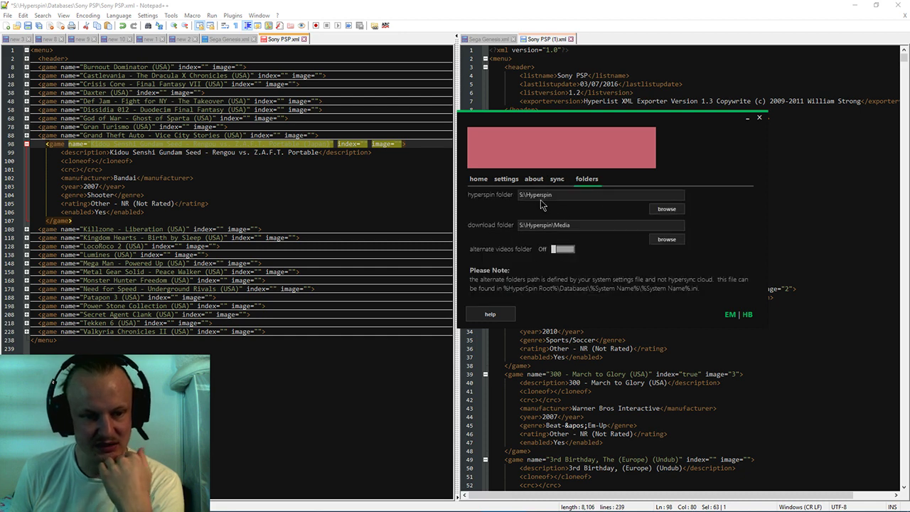
pyautogui.click(557, 179)
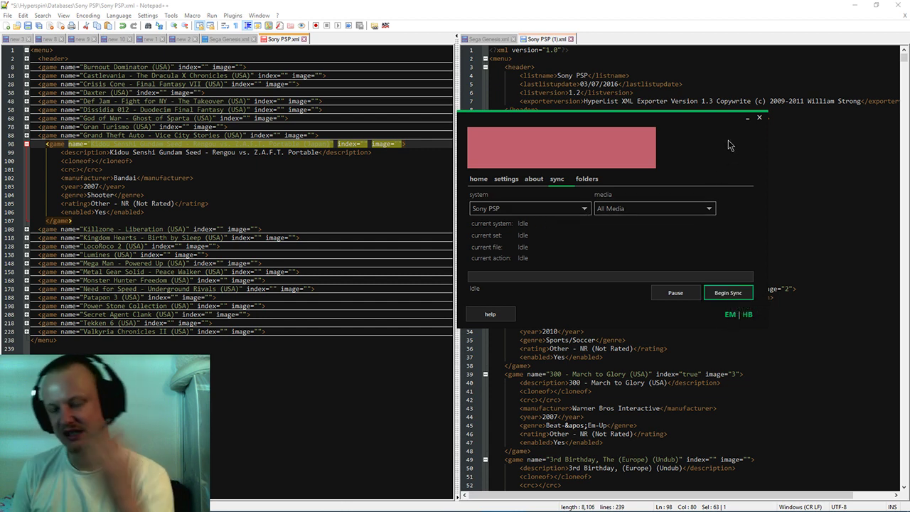
pyautogui.click(759, 119)
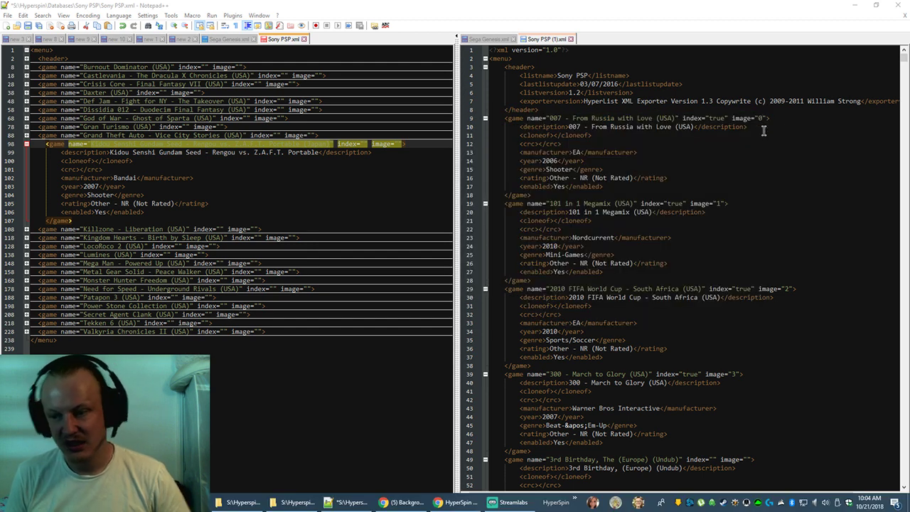
# - Minimize Notepad++ and the HyperList browser window to reveal the Settings_Android and Sony PSP Video folders
pyautogui.click(84, 152)
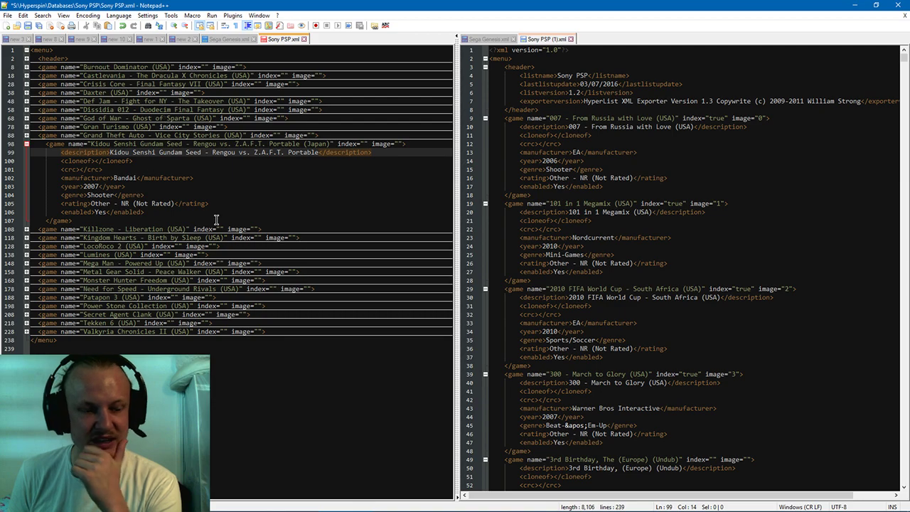
pyautogui.click(855, 5)
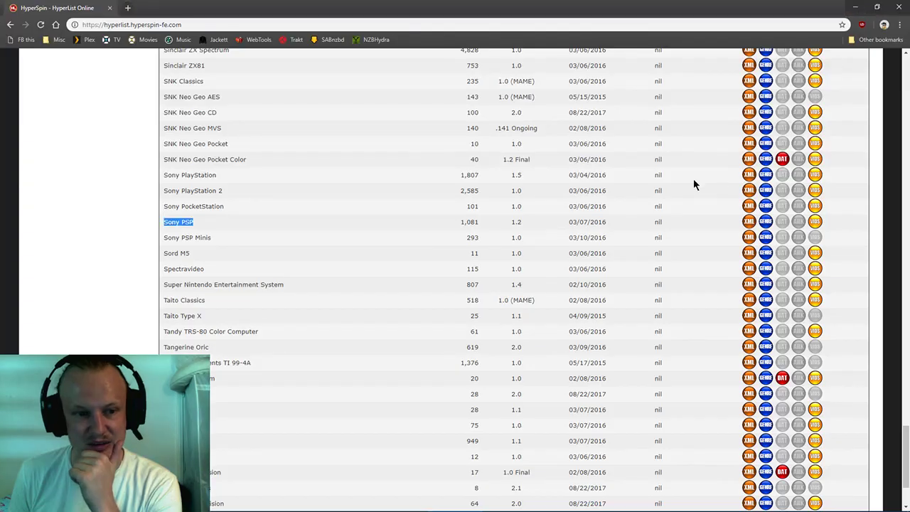
pyautogui.click(855, 7)
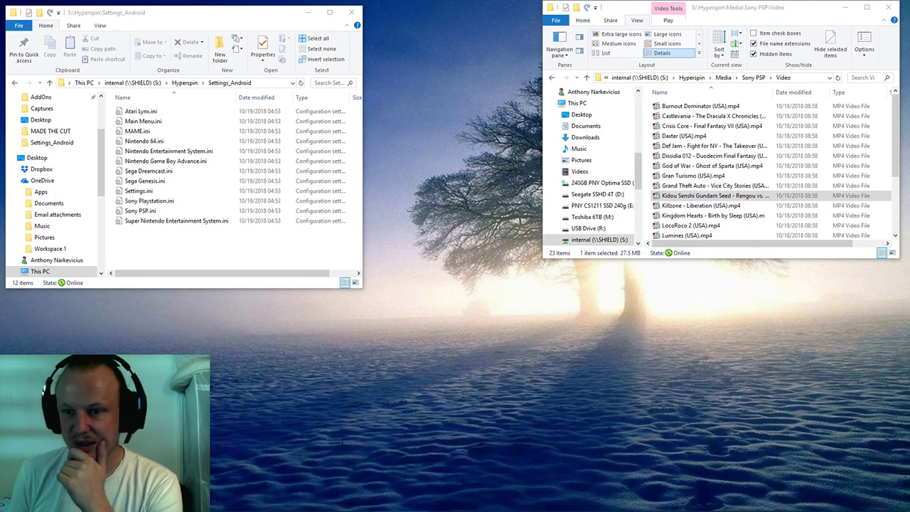
# - Switch to Chrome's Google Images results for the Kidou Senshi Gundam Seed game and filter them to transparent images
pyautogui.hotkey('alt', 'Tab')
pyautogui.scroll(-15, 422, 67)
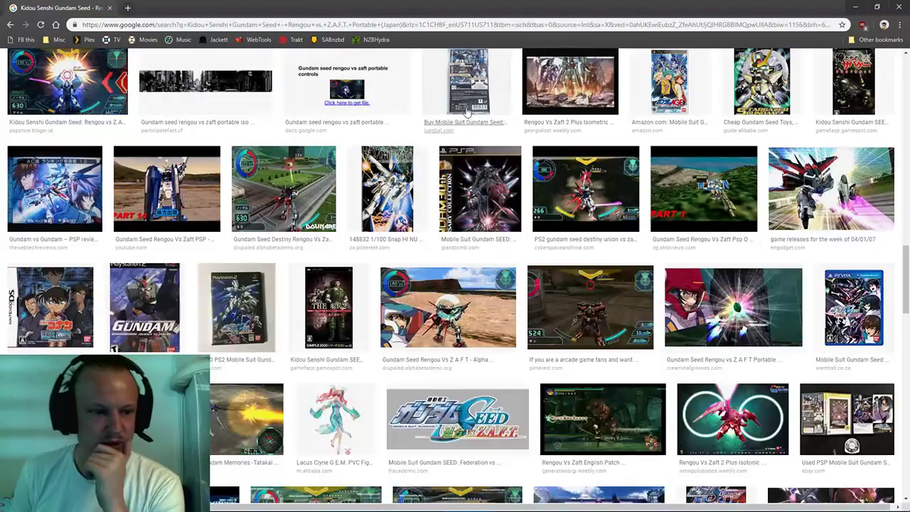
pyautogui.scroll(20, 450, 128)
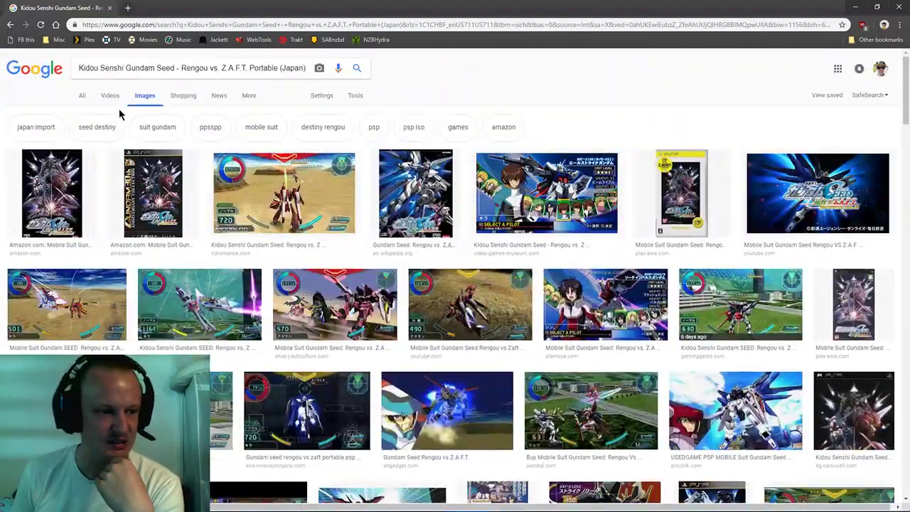
pyautogui.click(355, 95)
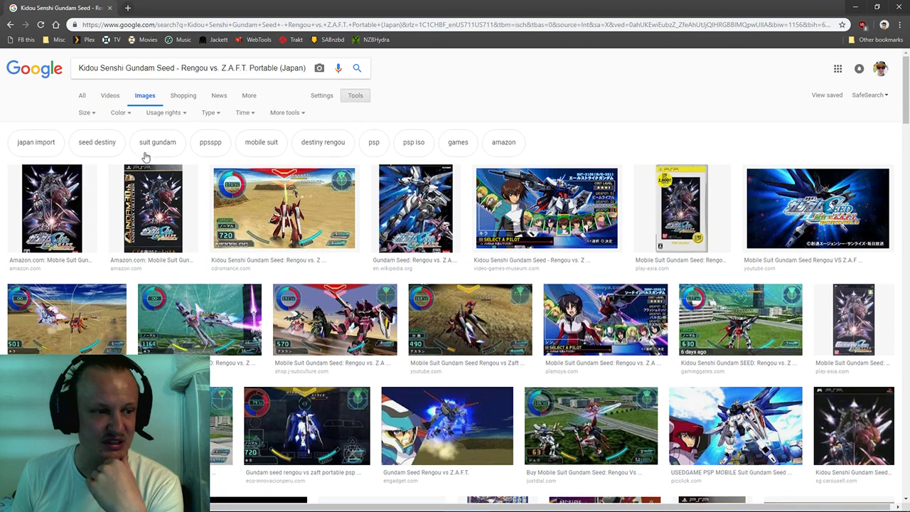
pyautogui.click(125, 116)
pyautogui.click(124, 171)
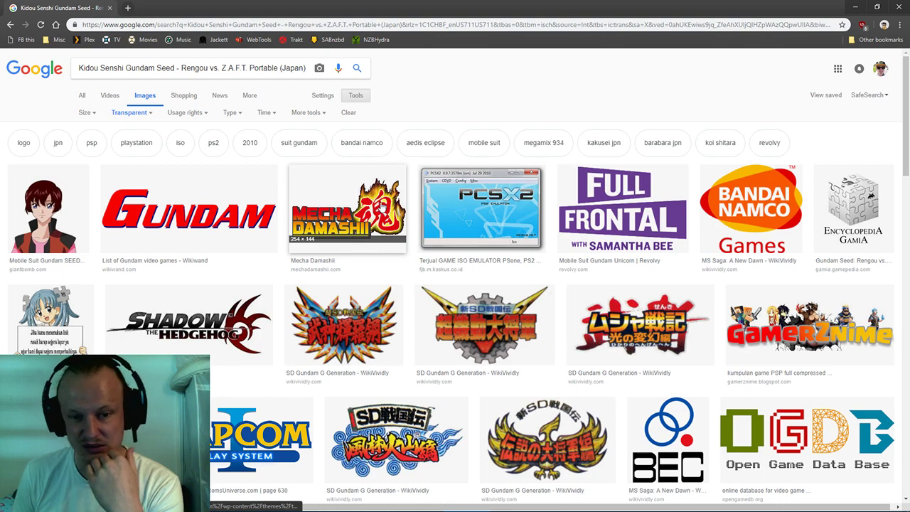
# - Look through the transparent image results for a logo of the Gundam Seed game
pyautogui.scroll(-3, 383, 205)
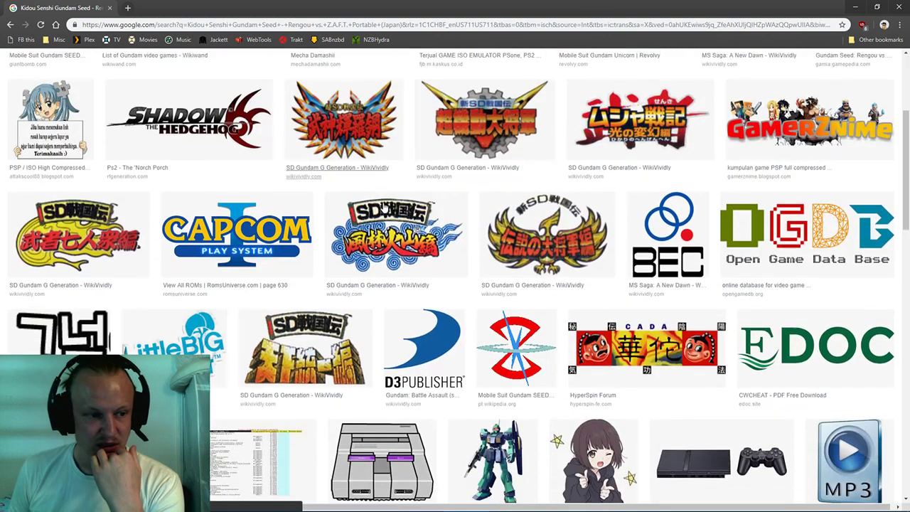
pyautogui.scroll(-4, 383, 206)
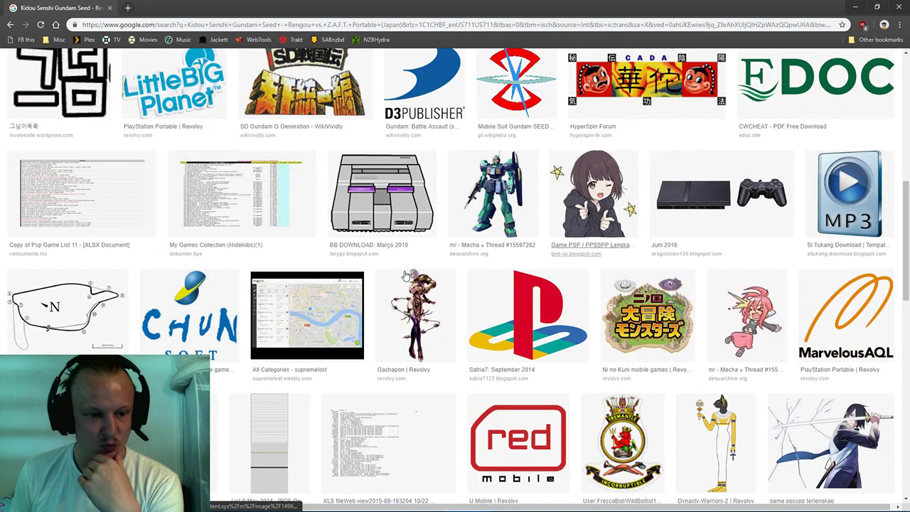
pyautogui.scroll(-2, 263, 231)
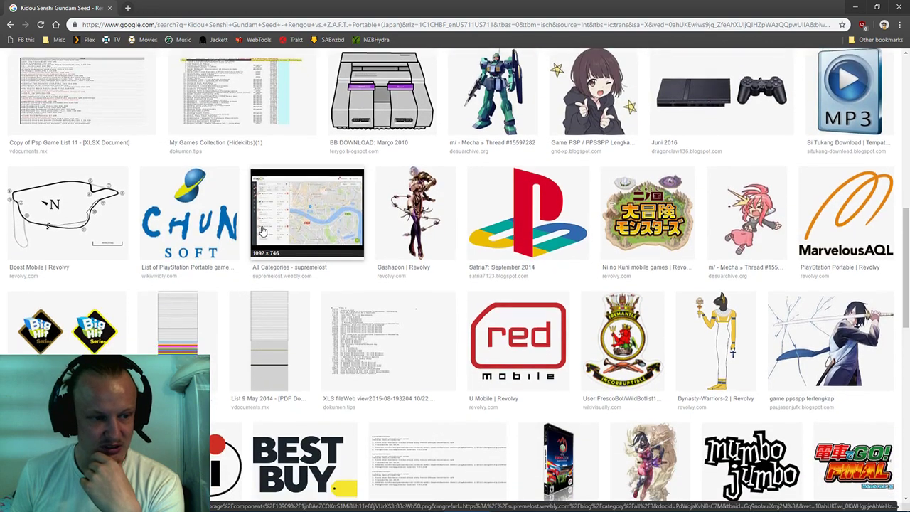
pyautogui.scroll(-5, 263, 231)
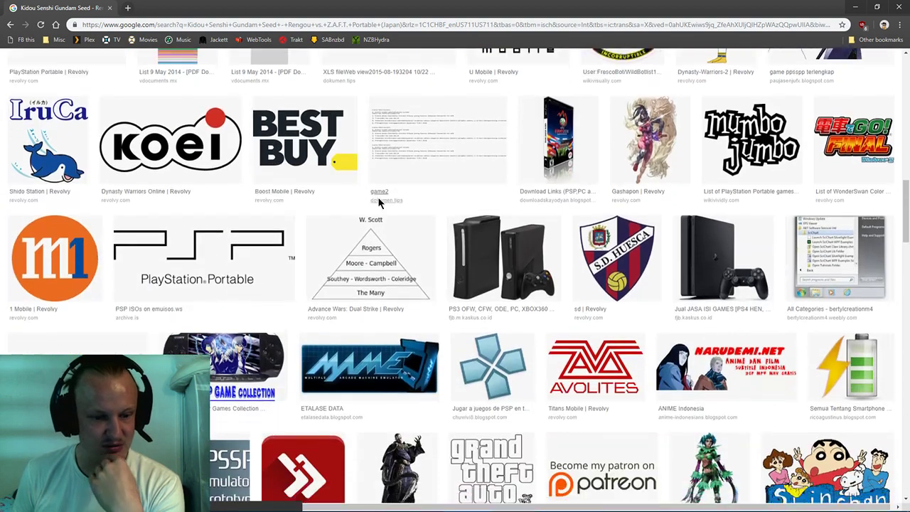
pyautogui.scroll(-1, 379, 204)
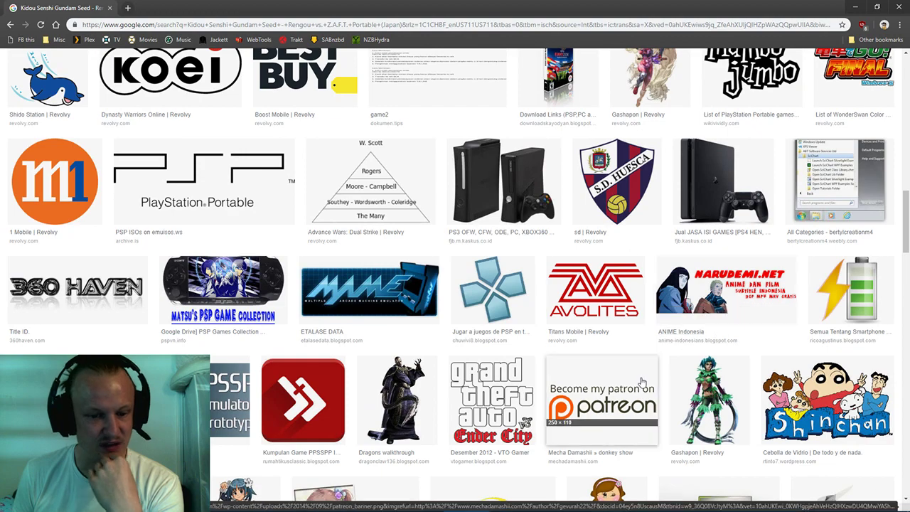
pyautogui.scroll(9, 475, 188)
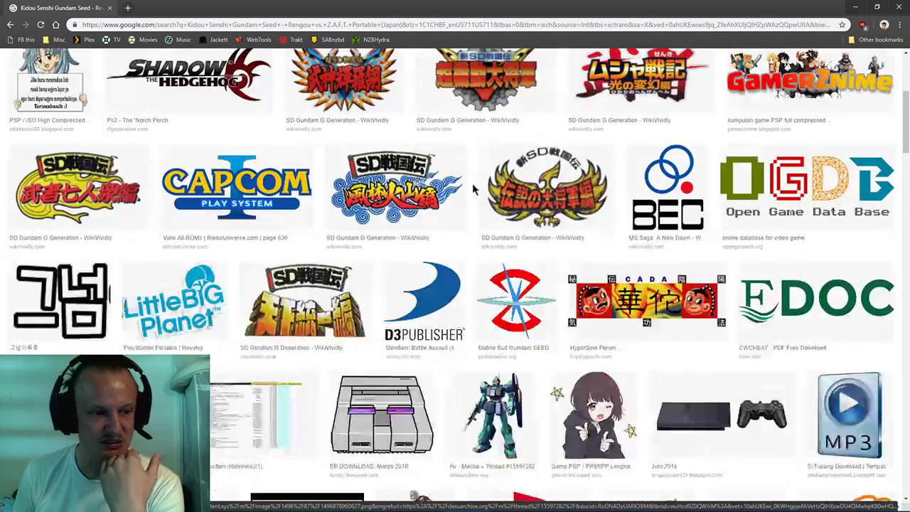
pyautogui.scroll(4, 475, 189)
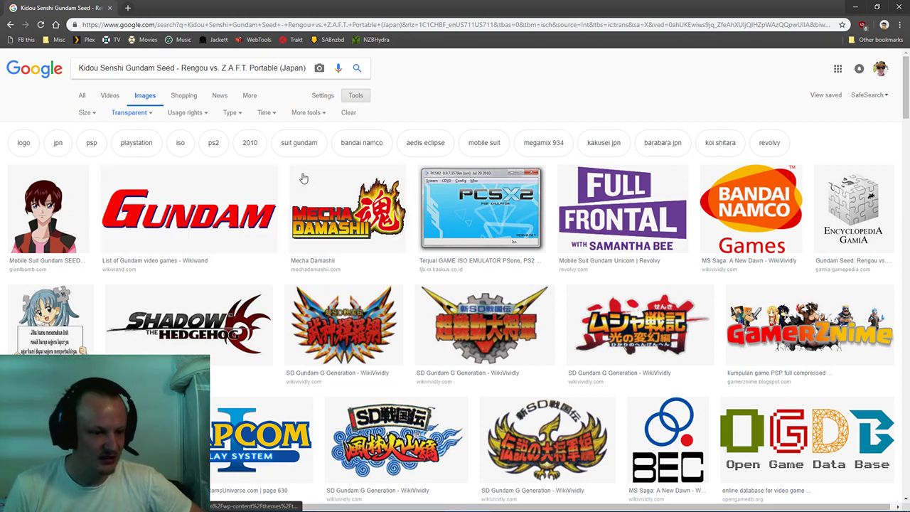
# - Search images again with "(Japan)" removed from the game name, look through the results, and minimize the browser
pyautogui.click(279, 67)
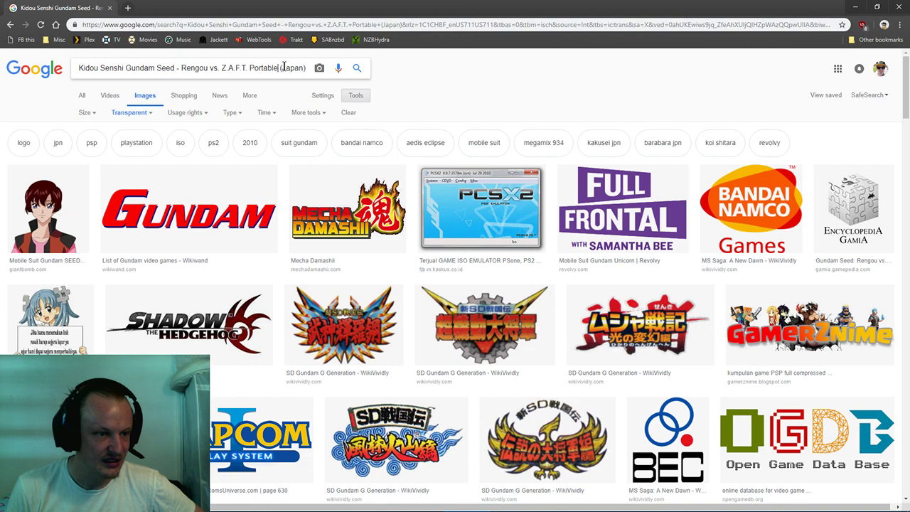
pyautogui.moveTo(284, 67); pyautogui.dragTo(391, 81)
pyautogui.press('BackSpace')
pyautogui.press('Return')
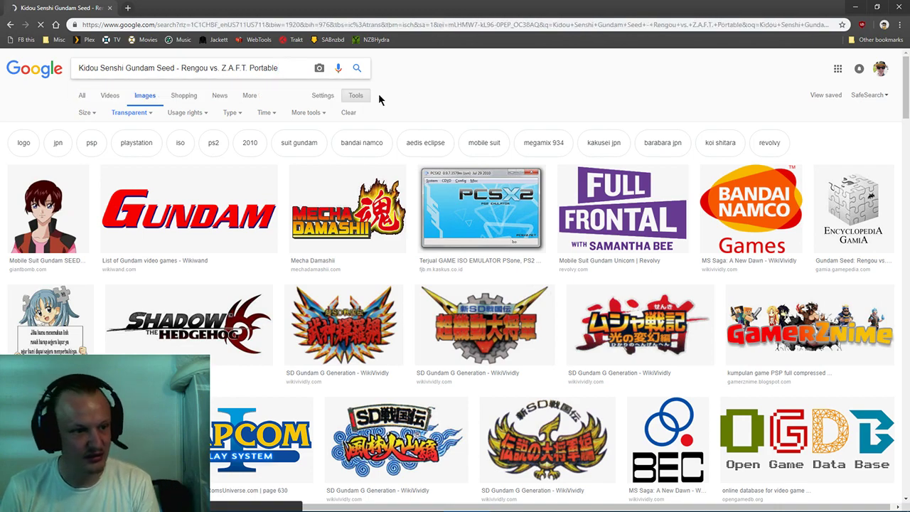
pyautogui.scroll(-3, 390, 299)
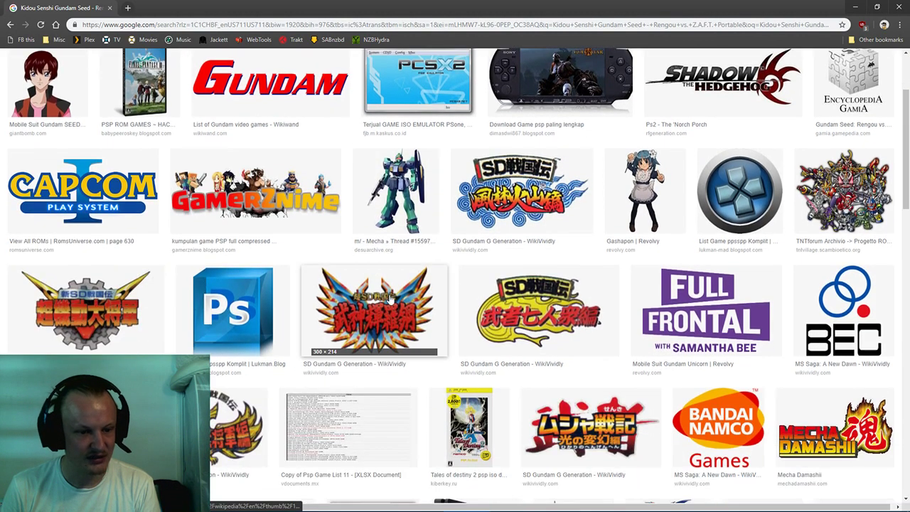
pyautogui.scroll(-3, 381, 278)
pyautogui.scroll(6, 341, 213)
pyautogui.scroll(-5, 355, 213)
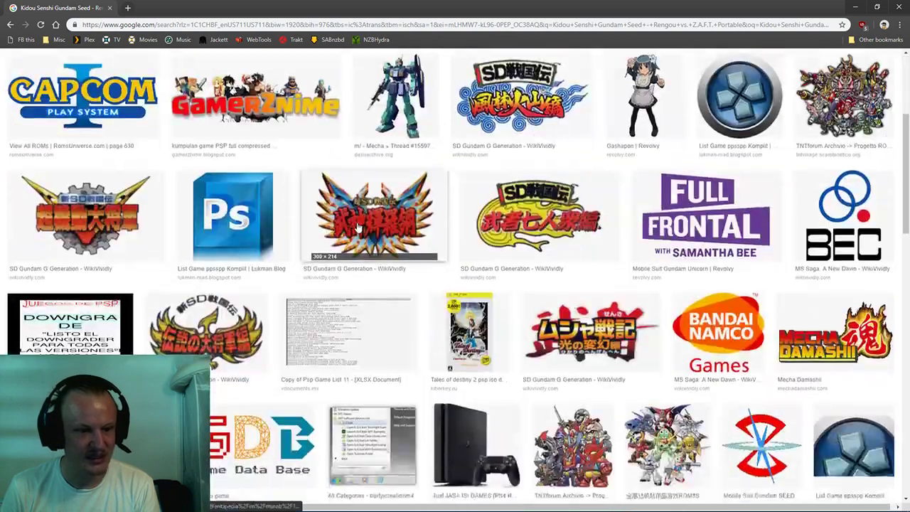
pyautogui.scroll(-5, 359, 228)
pyautogui.scroll(8, 590, 136)
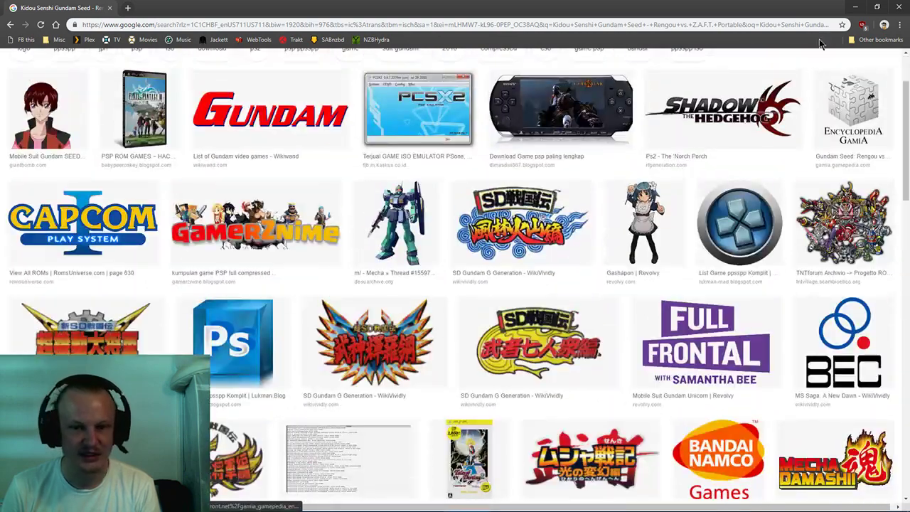
pyautogui.click(856, 7)
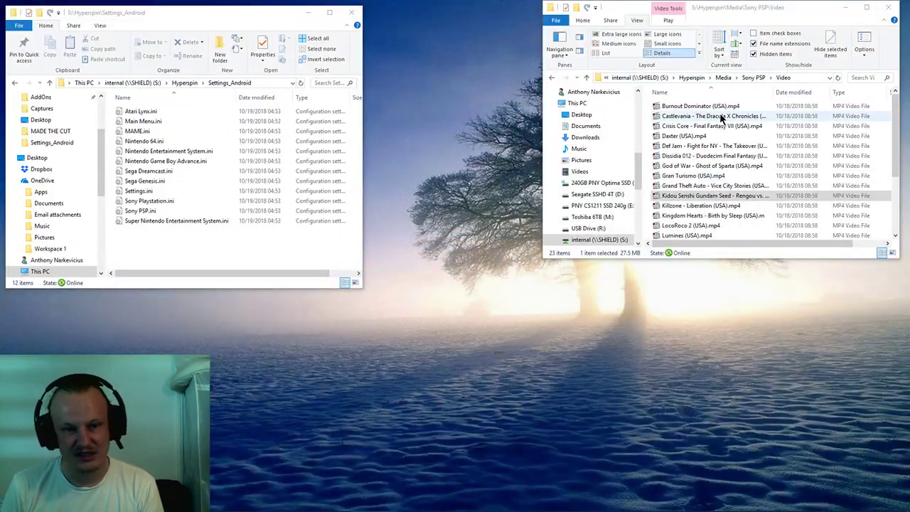
# - View the Kidou Senshi Gundam Seed wheel image from the Sony PSP Images\Wheel folder and close the viewer
pyautogui.click(753, 77)
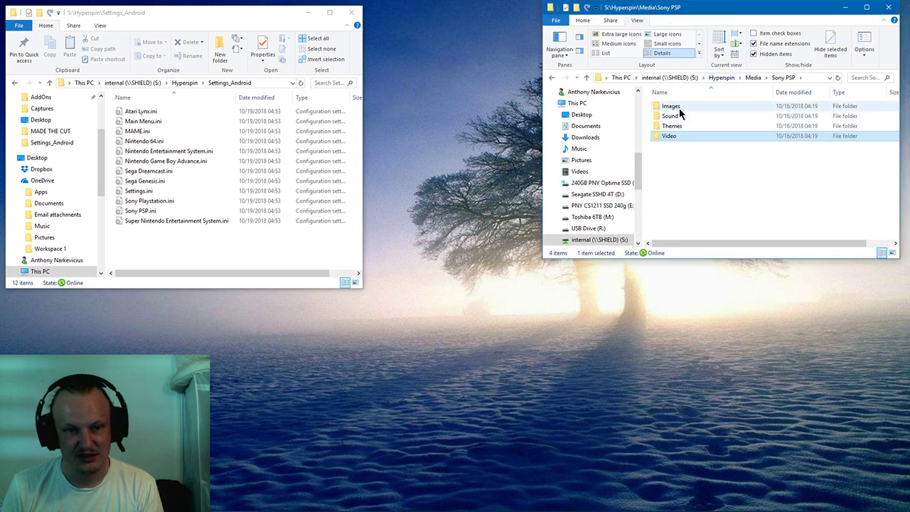
pyautogui.doubleClick(679, 108)
pyautogui.doubleClick(681, 144)
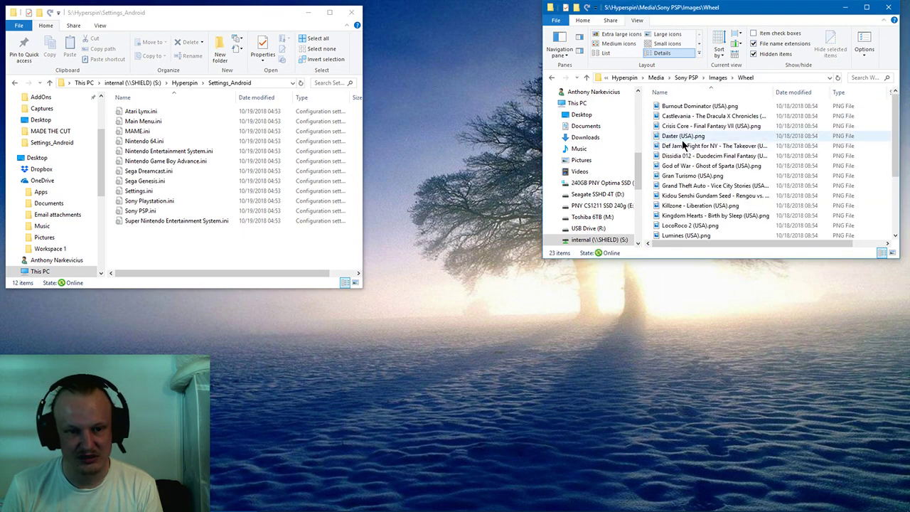
pyautogui.scroll(-2, 683, 145)
pyautogui.doubleClick(689, 145)
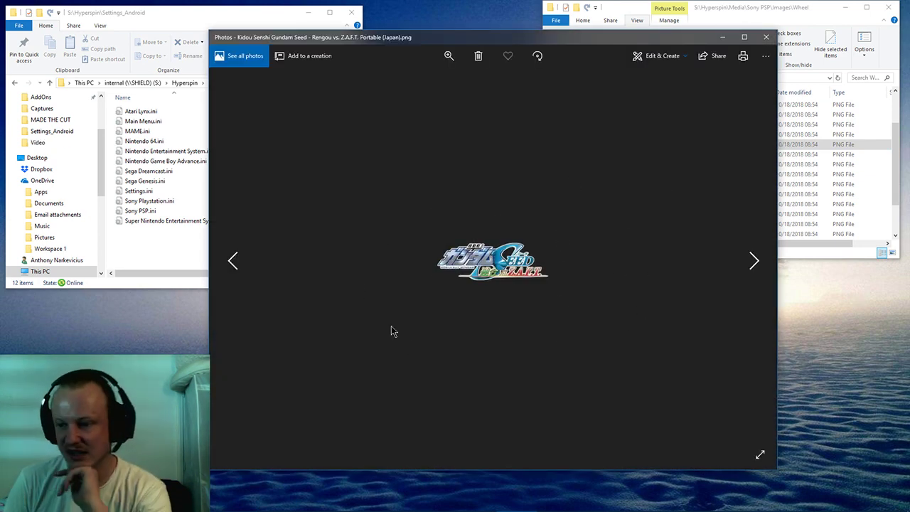
pyautogui.click(766, 37)
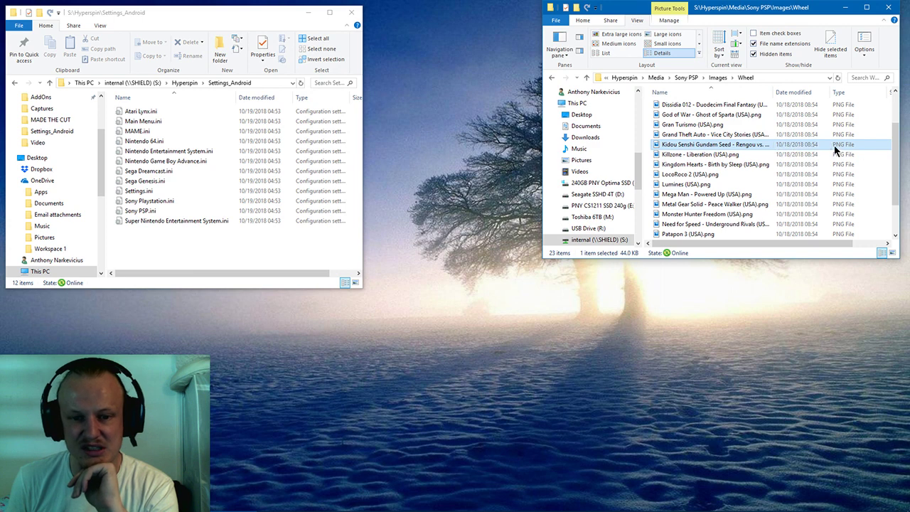
# - Compare the Gundam Seed wheel image's file name with its game name in Sony PSP.xml, without renaming the file
pyautogui.click(693, 146)
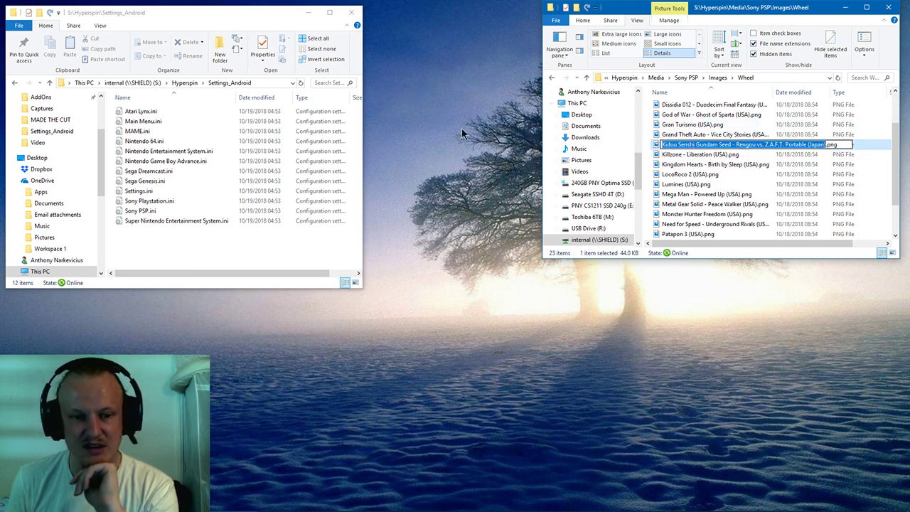
pyautogui.moveTo(238, 506)
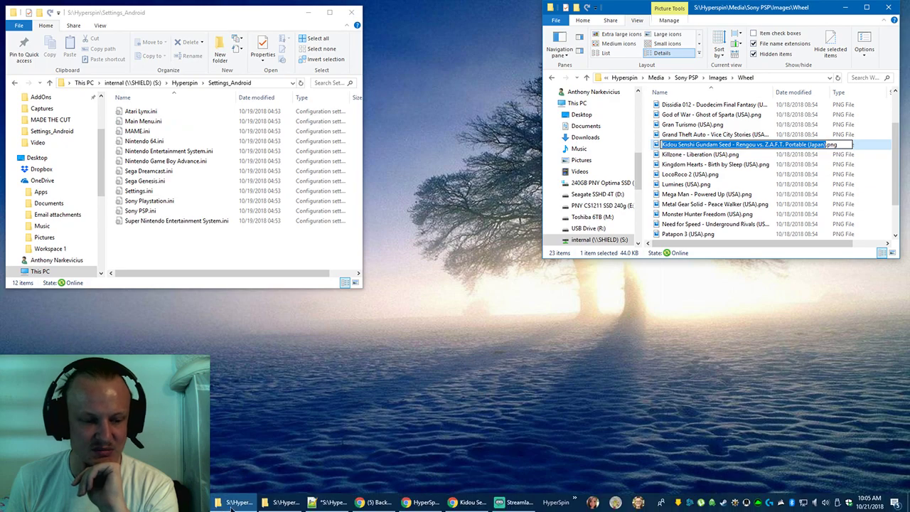
pyautogui.click(330, 503)
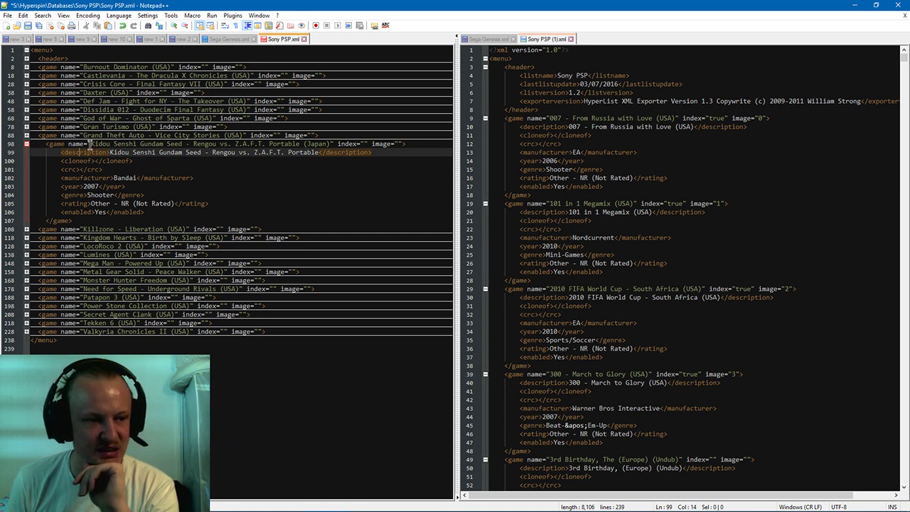
pyautogui.moveTo(89, 144); pyautogui.dragTo(324, 145)
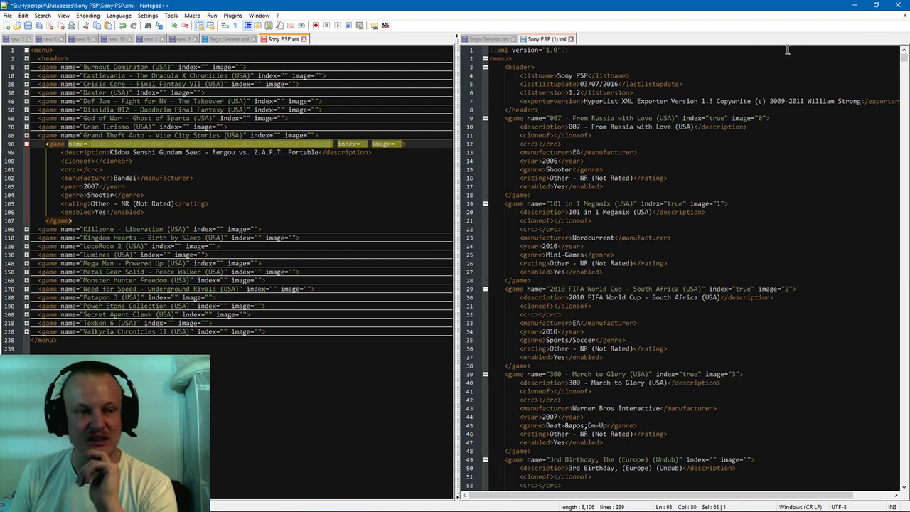
pyautogui.click(855, 5)
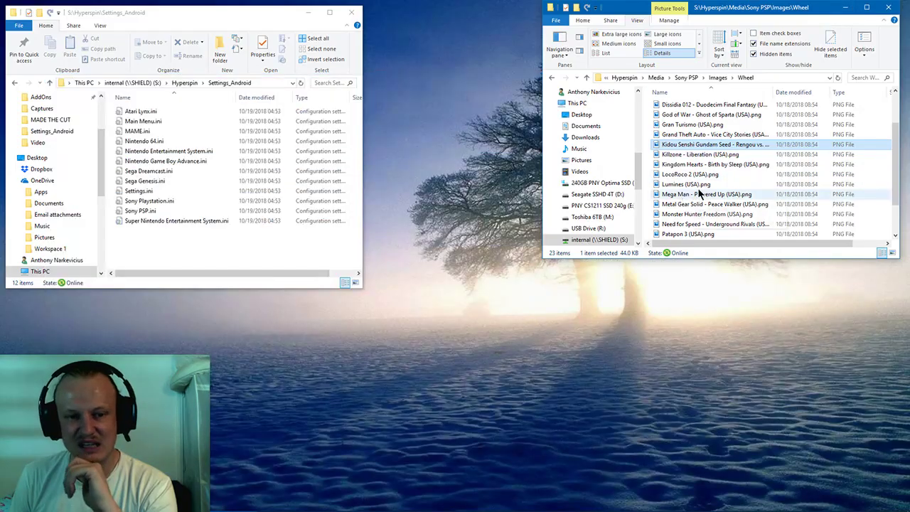
pyautogui.click(724, 143)
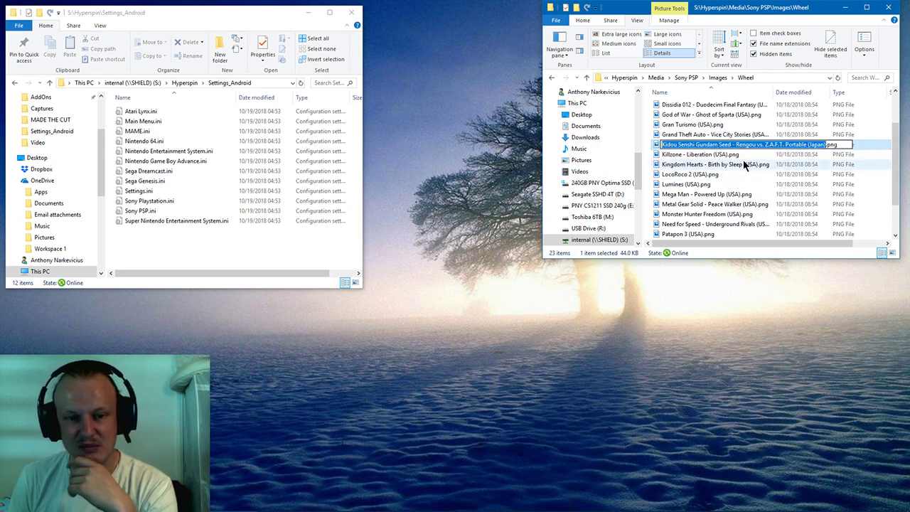
pyautogui.press('Escape')
pyautogui.click(744, 155)
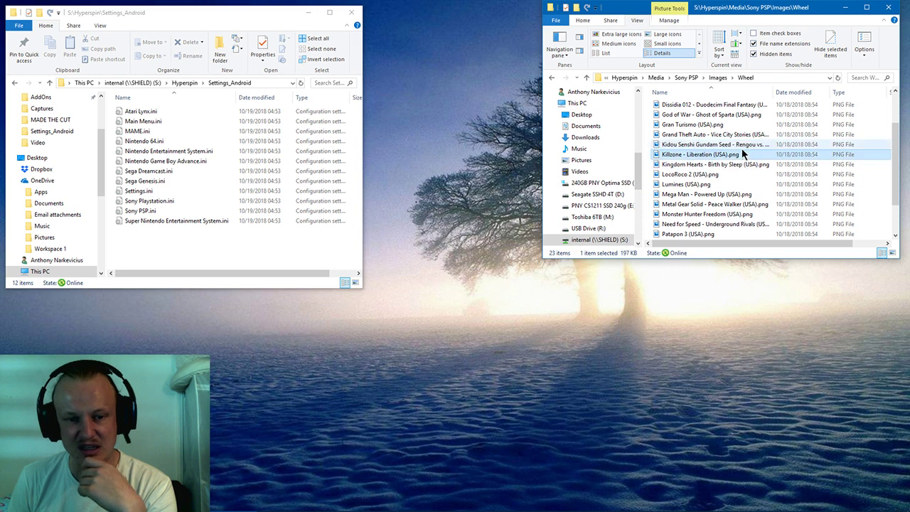
pyautogui.click(744, 145)
# - Check the Artwork4 and Artwork3 folders in Sony PSP Images, and open the Sony PSP Video folder
pyautogui.click(719, 78)
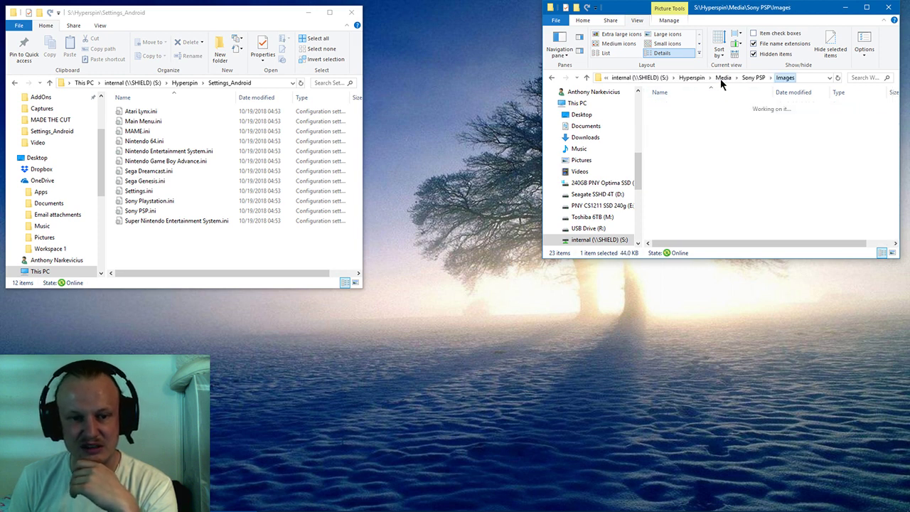
pyautogui.doubleClick(674, 116)
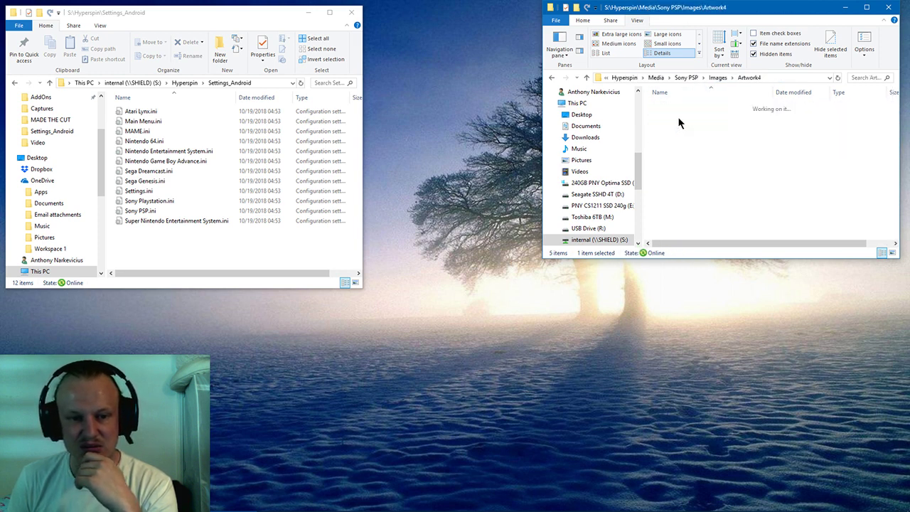
pyautogui.click(725, 79)
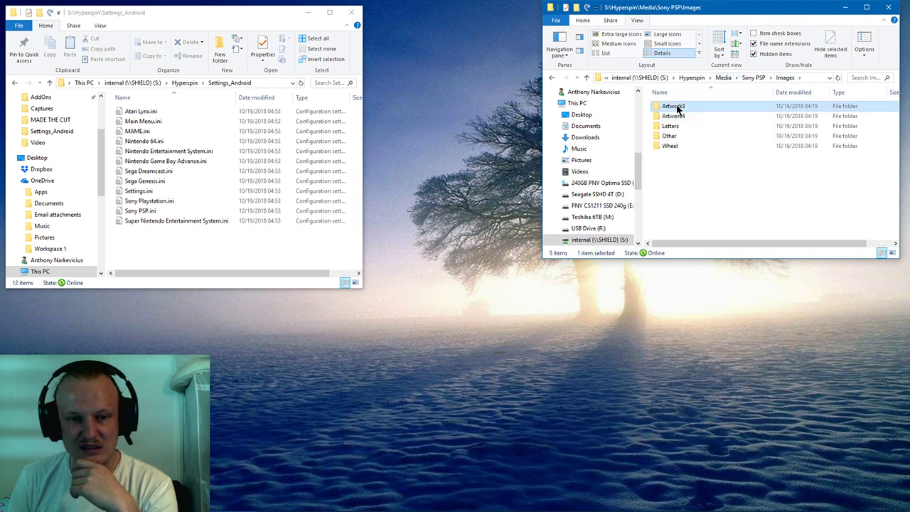
pyautogui.doubleClick(681, 107)
pyautogui.click(717, 78)
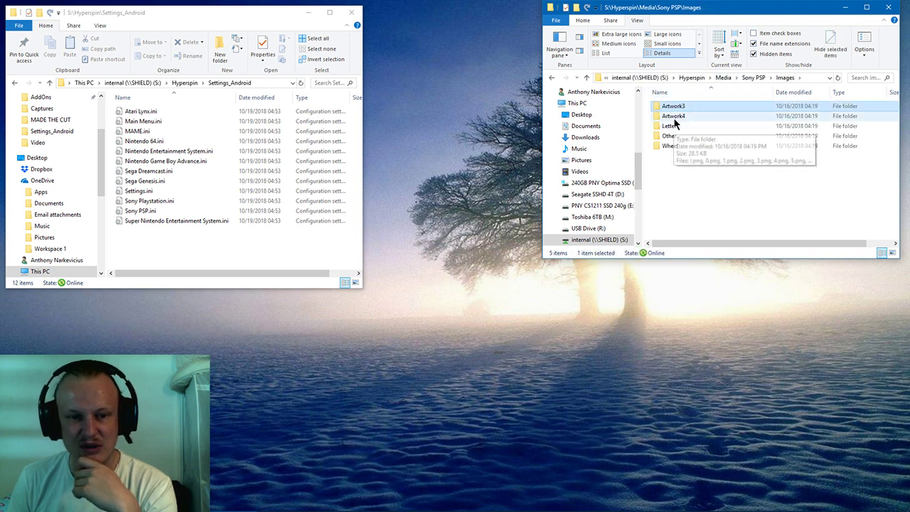
pyautogui.click(682, 116)
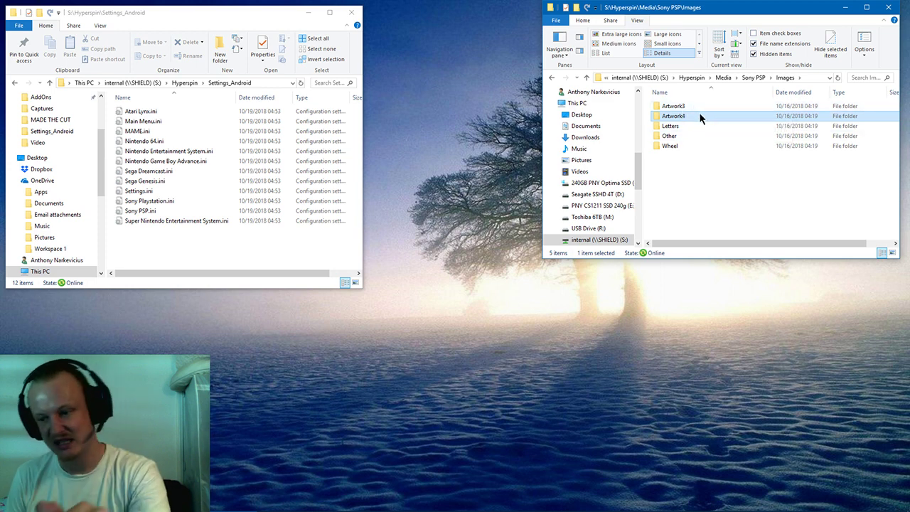
pyautogui.click(753, 77)
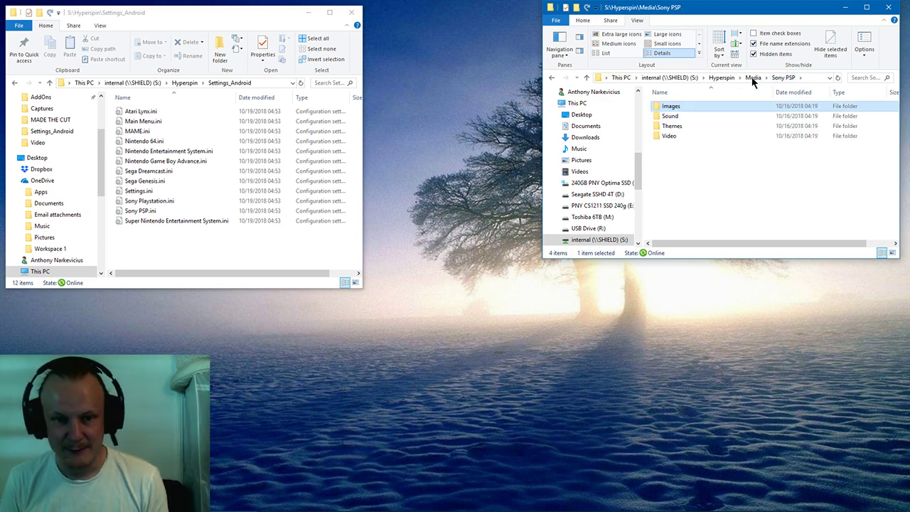
pyautogui.doubleClick(673, 135)
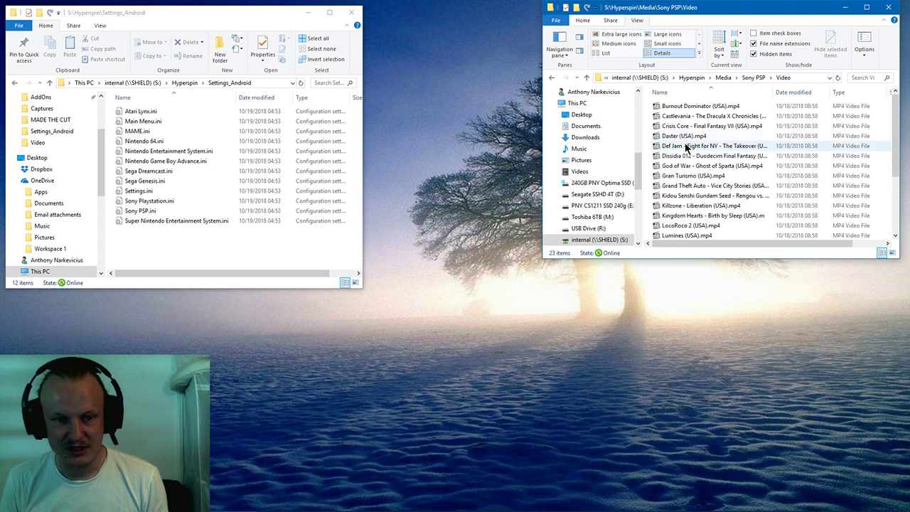
# - Check the full file name of the Kidou Senshi Gundam Seed video without renaming it, and return to the Sony PSP media folder
pyautogui.click(696, 198)
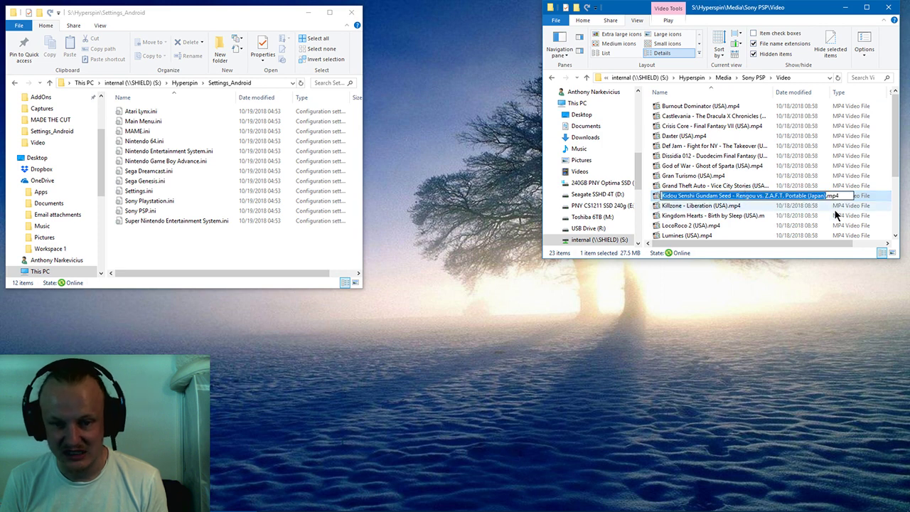
pyautogui.press('F2')
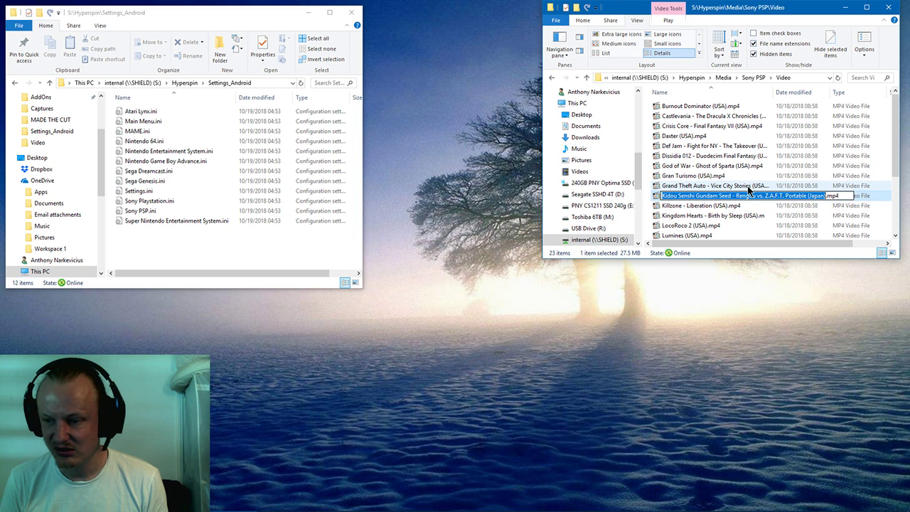
pyautogui.press('Escape')
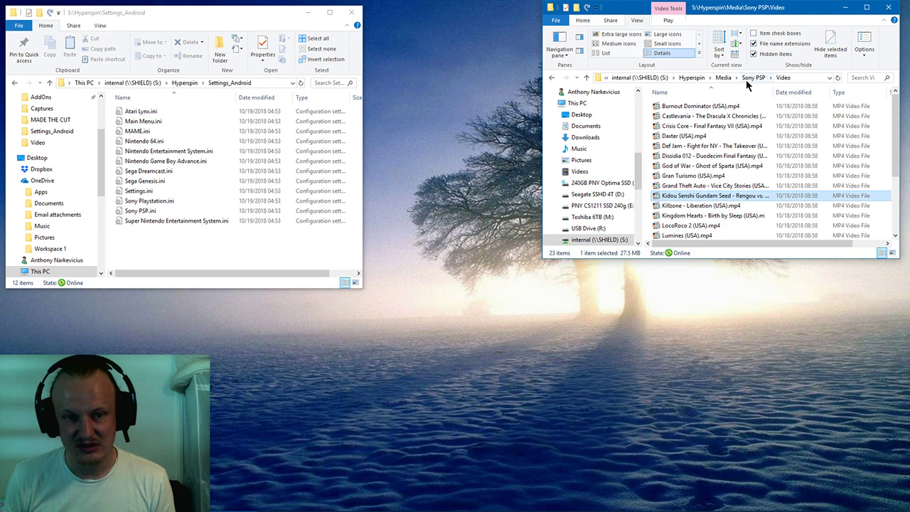
pyautogui.click(748, 79)
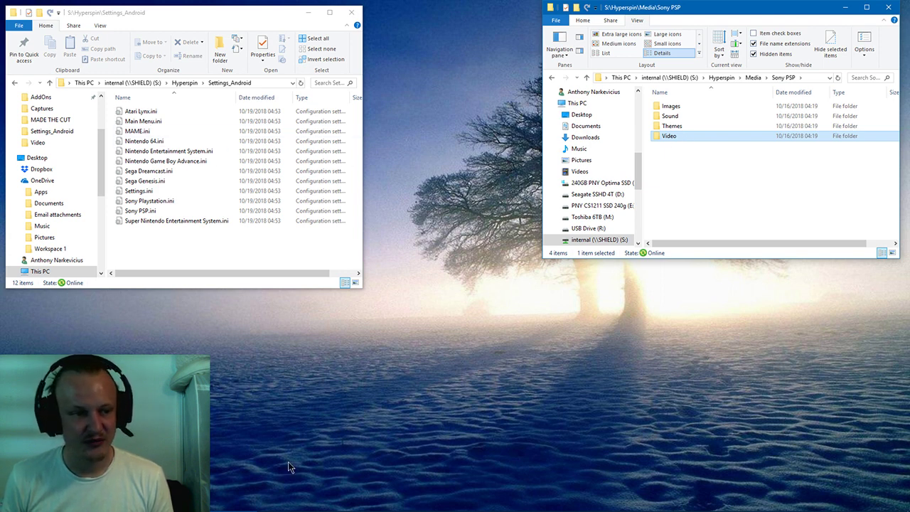
# - Compare the Gundam Seed entry's description with its game name in Sony PSP.xml, and minimize the editor
pyautogui.click(341, 502)
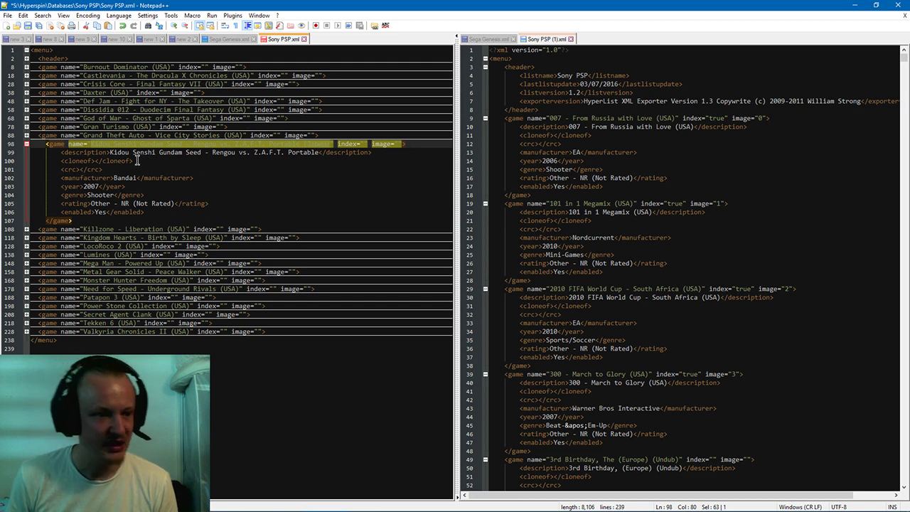
pyautogui.moveTo(111, 152); pyautogui.dragTo(299, 153)
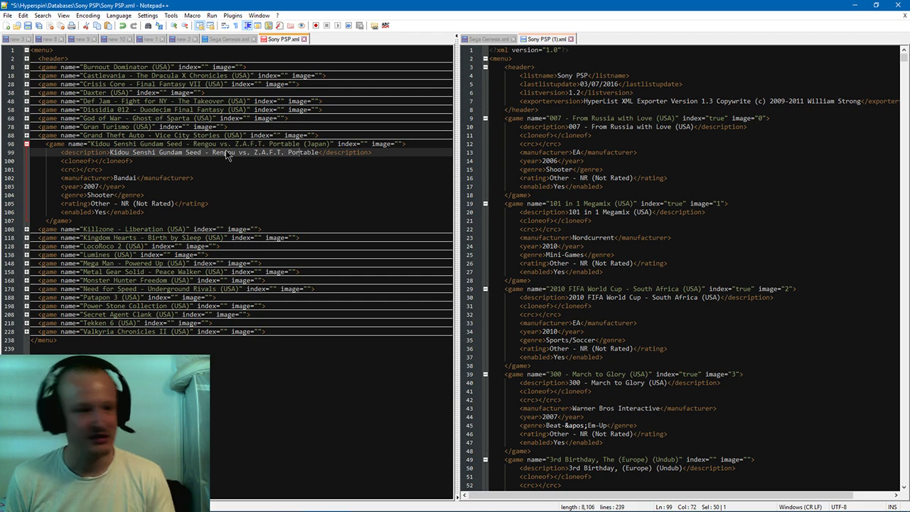
pyautogui.click(852, 9)
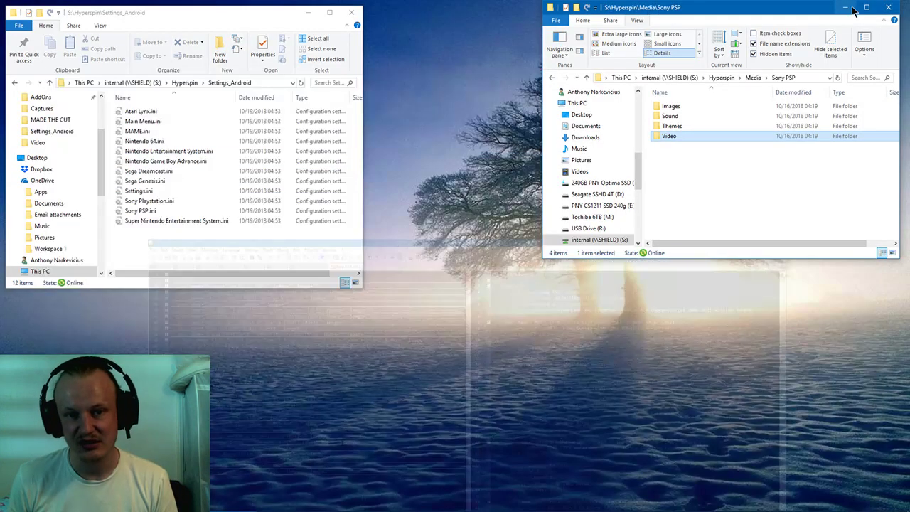
# - Play the Kidou Senshi Gundam Seed video from the Sony PSP Video folder, and close the player
pyautogui.doubleClick(671, 133)
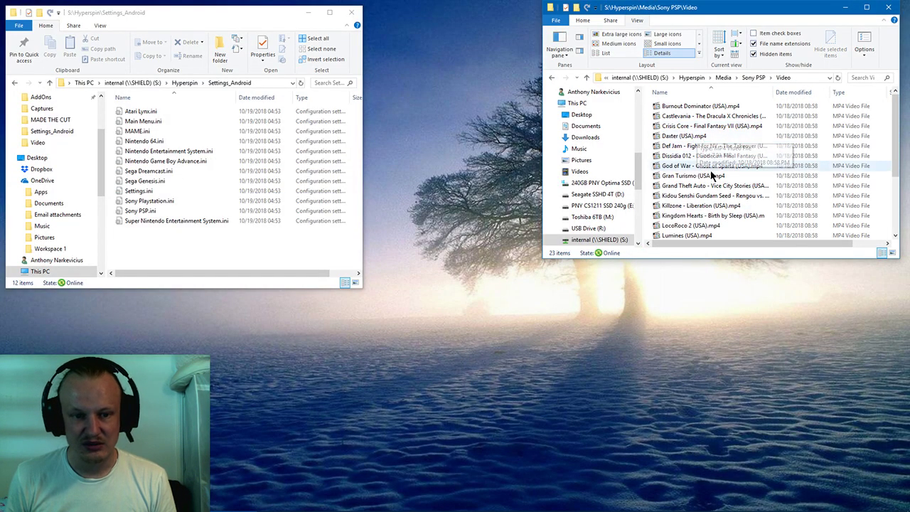
pyautogui.click(690, 199)
pyautogui.doubleClick(689, 197)
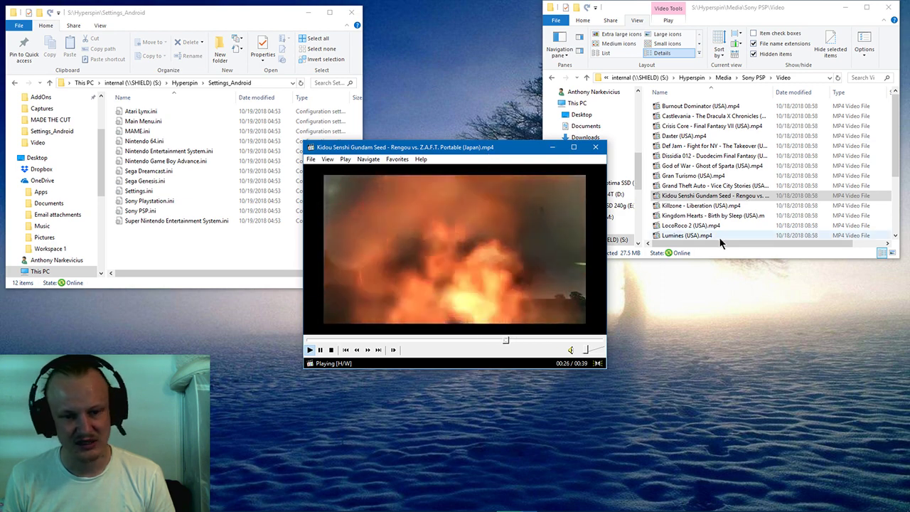
pyautogui.click(598, 150)
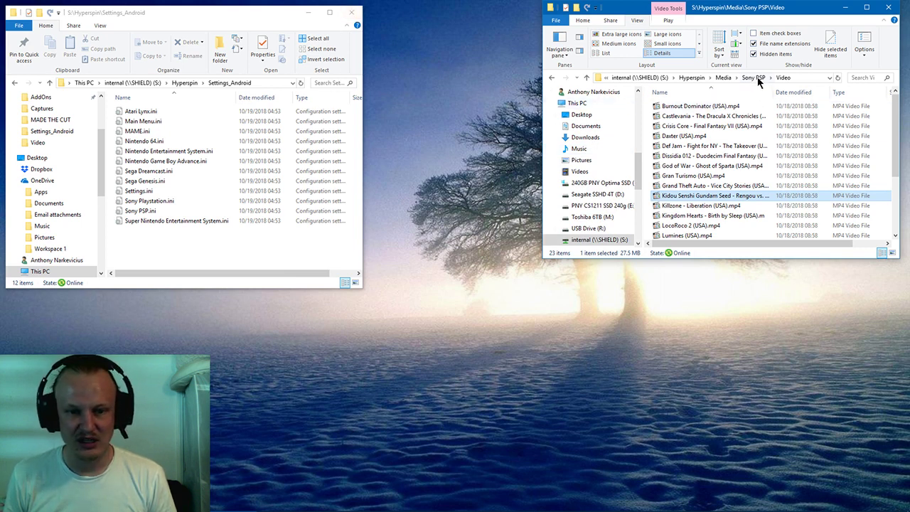
# - Open the Hyperspin\Roms\Sony PSP\roms folder and check the file name of the Kidou Senshi Gundam Seed ISO
pyautogui.click(694, 77)
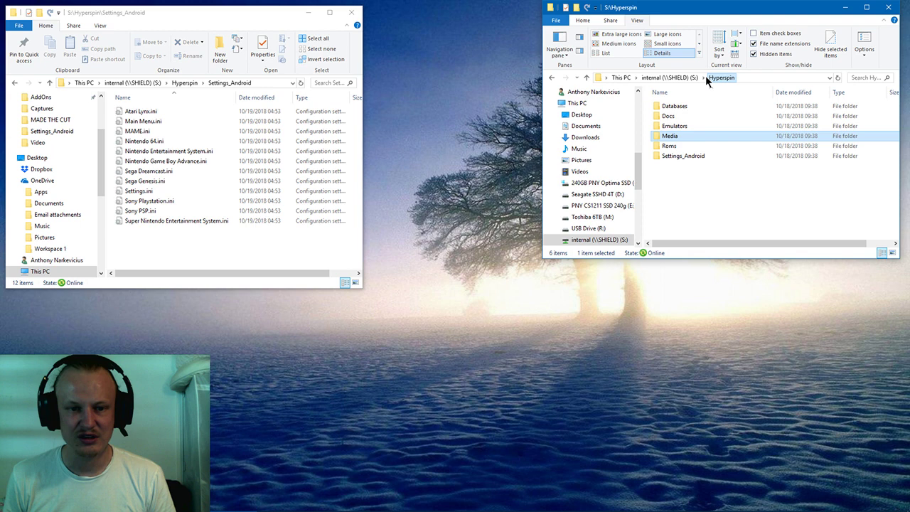
pyautogui.doubleClick(672, 136)
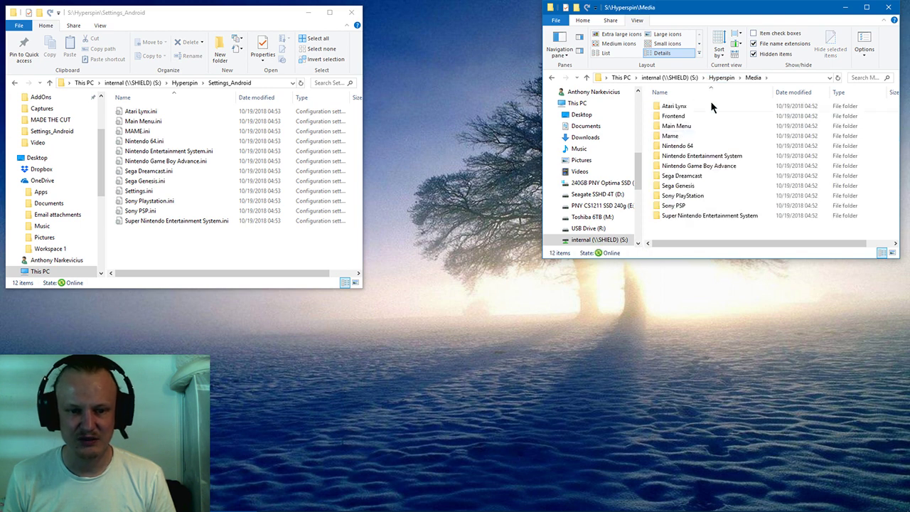
pyautogui.click(721, 77)
pyautogui.click(669, 147)
pyautogui.doubleClick(666, 146)
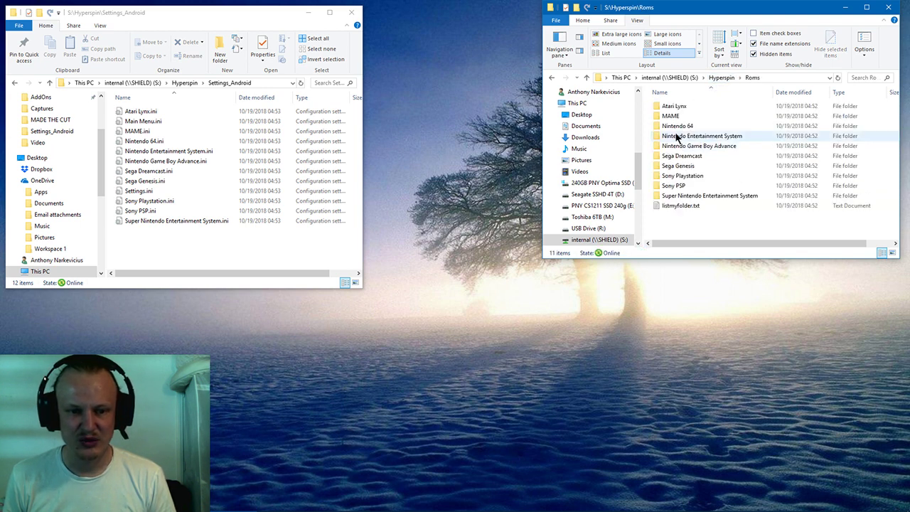
pyautogui.doubleClick(669, 187)
pyautogui.doubleClick(672, 106)
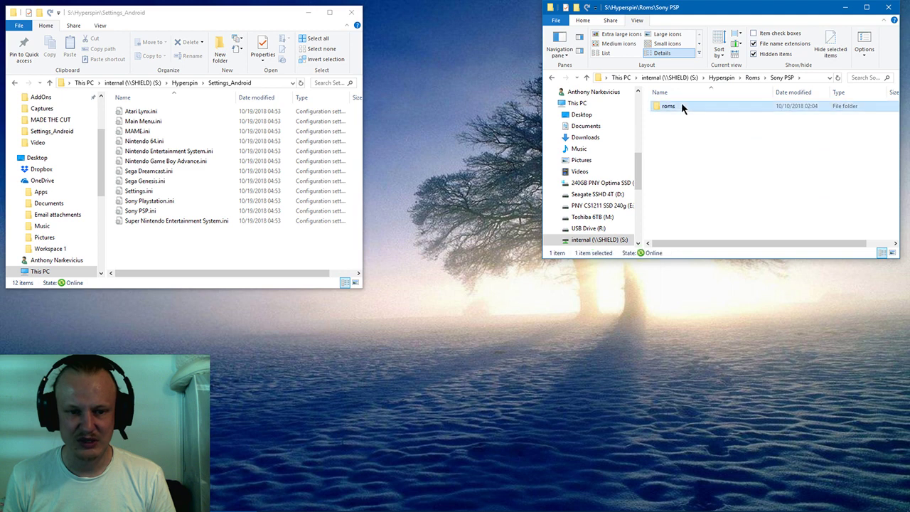
pyautogui.click(708, 197)
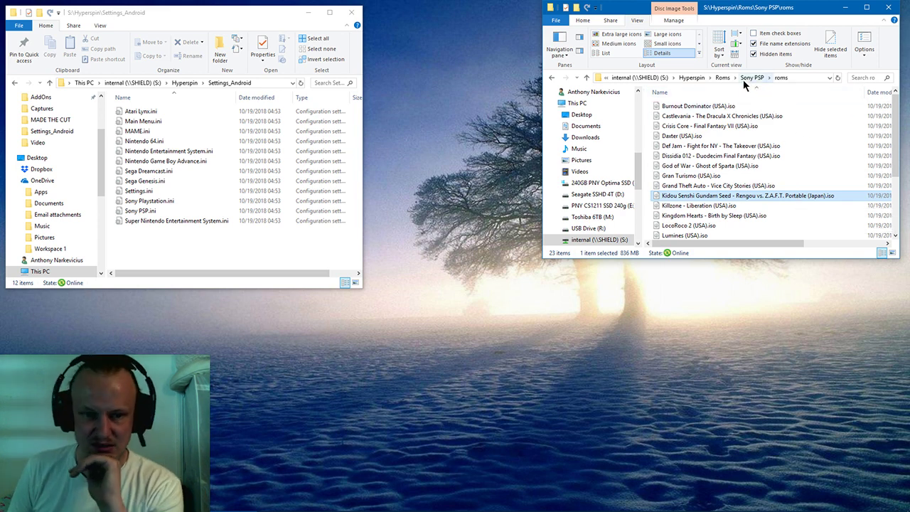
# - Open Sony PSP.xml from the Hyperspin\Databases\Sony PSP folder
pyautogui.click(722, 78)
pyautogui.click(718, 78)
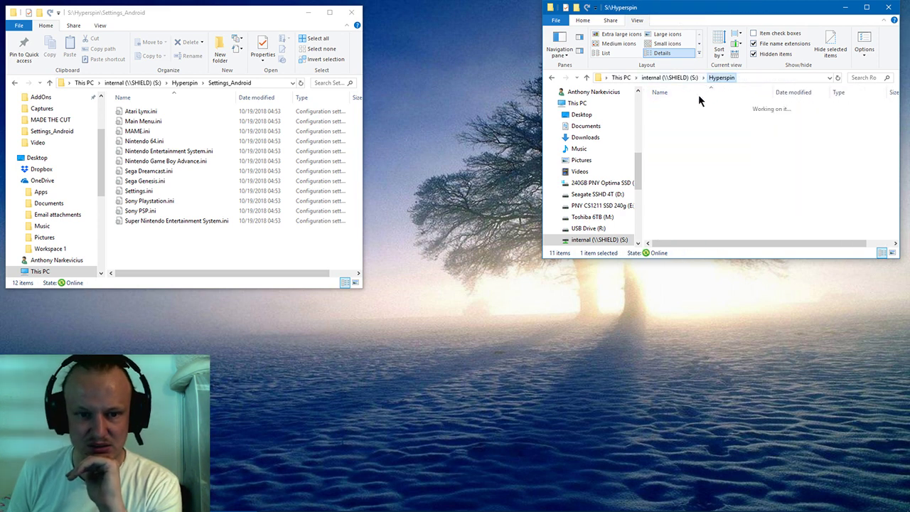
pyautogui.doubleClick(690, 105)
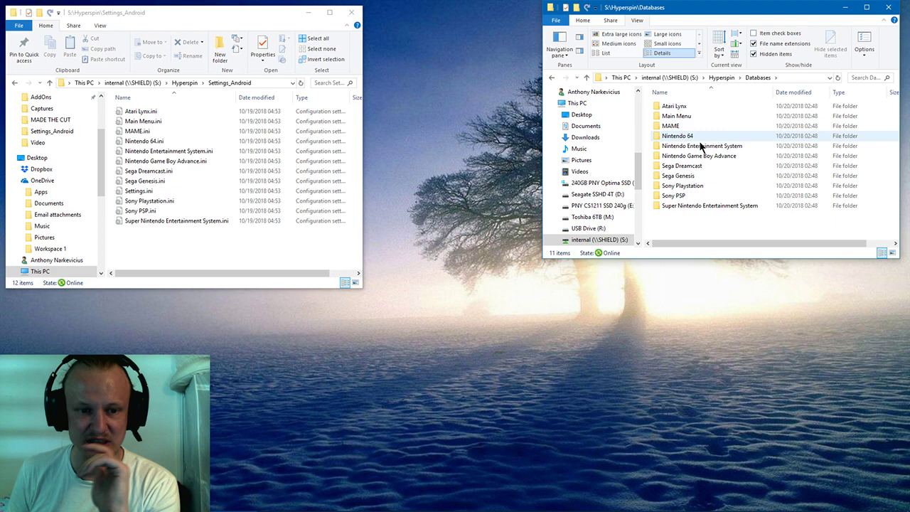
pyautogui.doubleClick(687, 197)
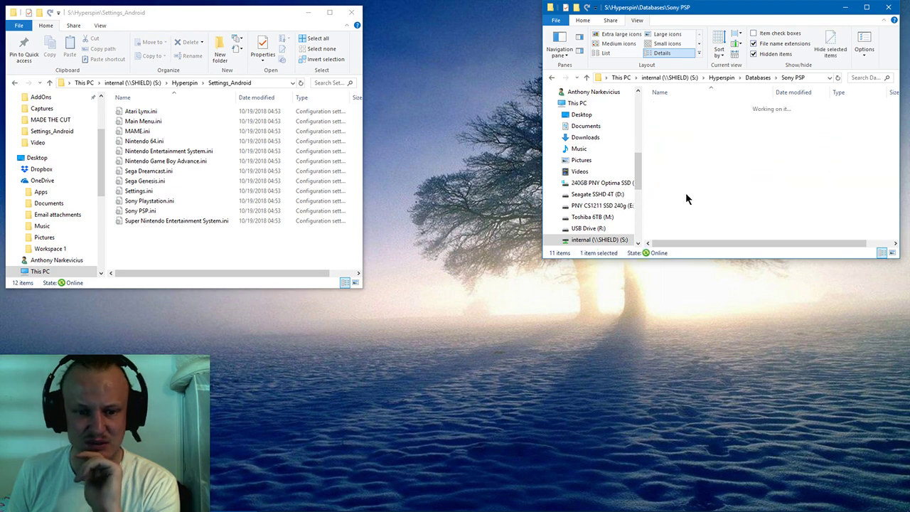
pyautogui.doubleClick(677, 106)
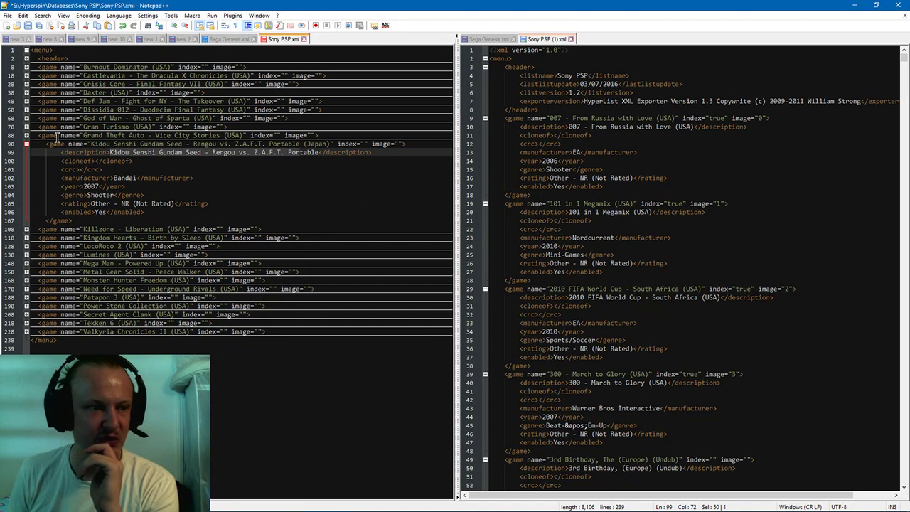
# - Select the whole Kidou Senshi Gundam Seed game entry, lines 98 to 107, in Sony PSP.xml
pyautogui.moveTo(4, 147); pyautogui.dragTo(4, 232)
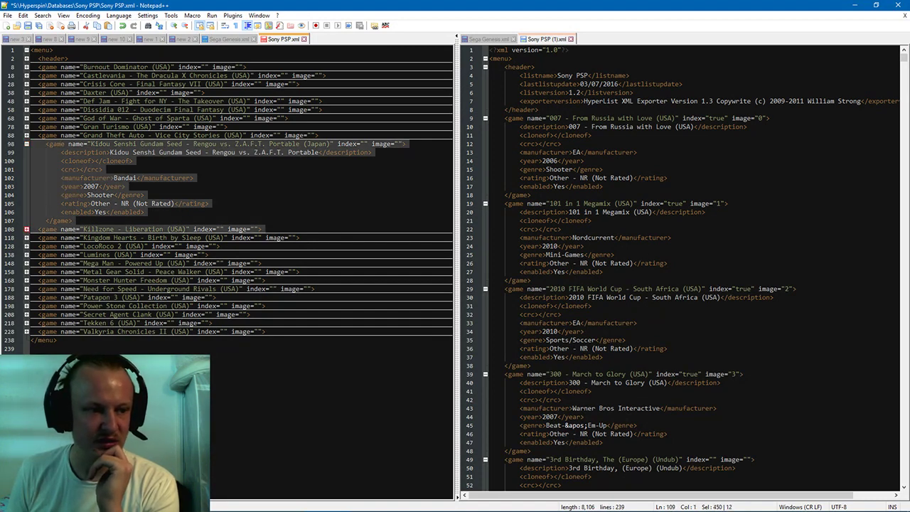
pyautogui.click(4, 221)
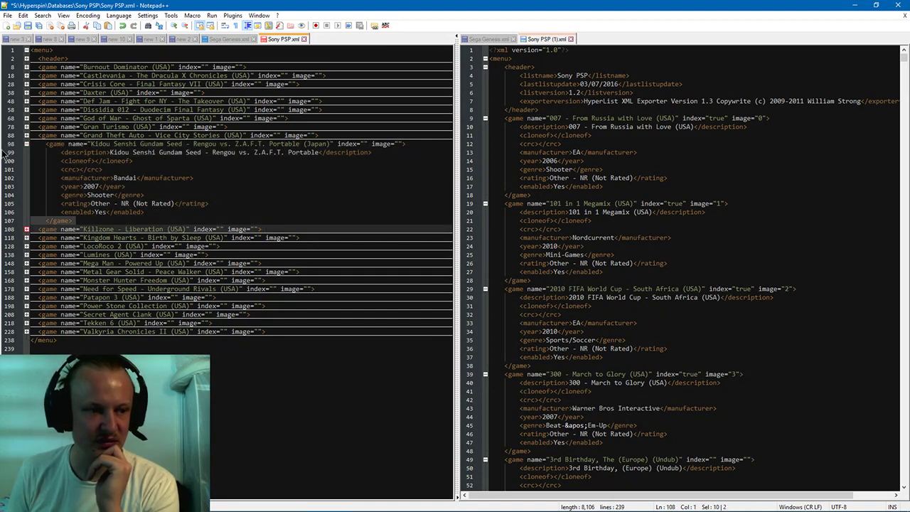
pyautogui.moveTo(3, 147); pyautogui.dragTo(4, 225)
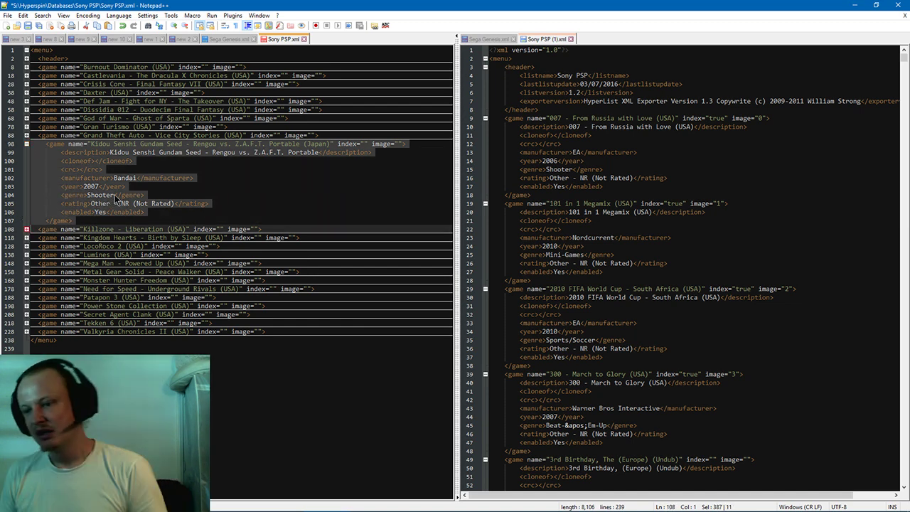